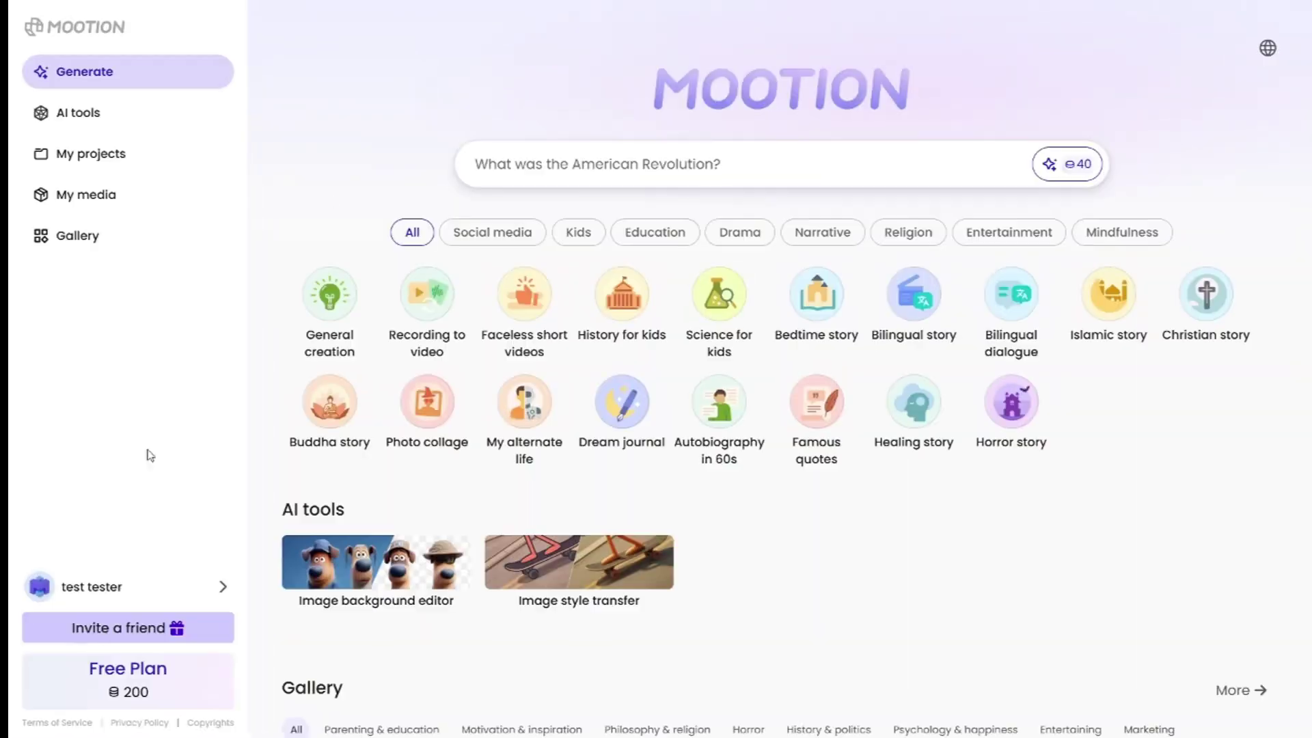
Look through the subscription plans, saved projects, community gallery and AI tools, then return to Generate.
{"action": "left_click", "coordinate": [119, 670]}
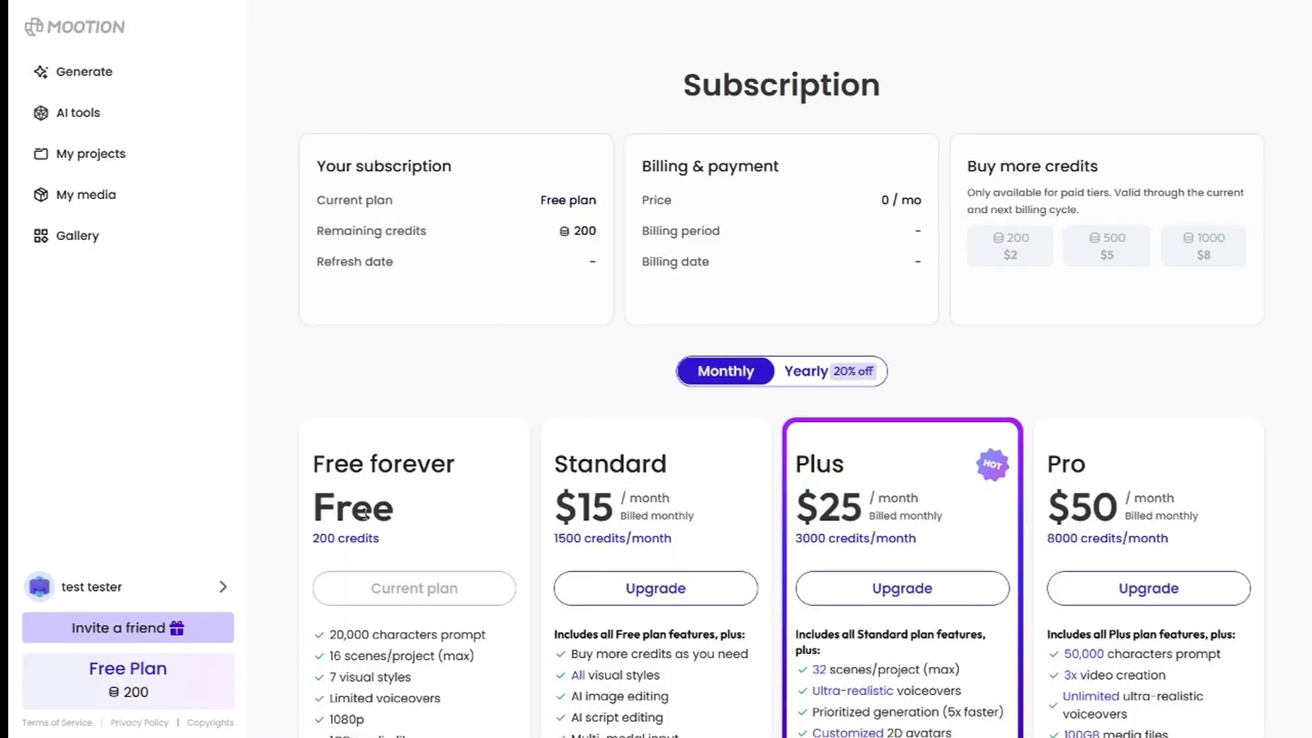
{"action": "scroll", "coordinate": [366, 514], "scroll_direction": "down", "scroll_amount": 2}
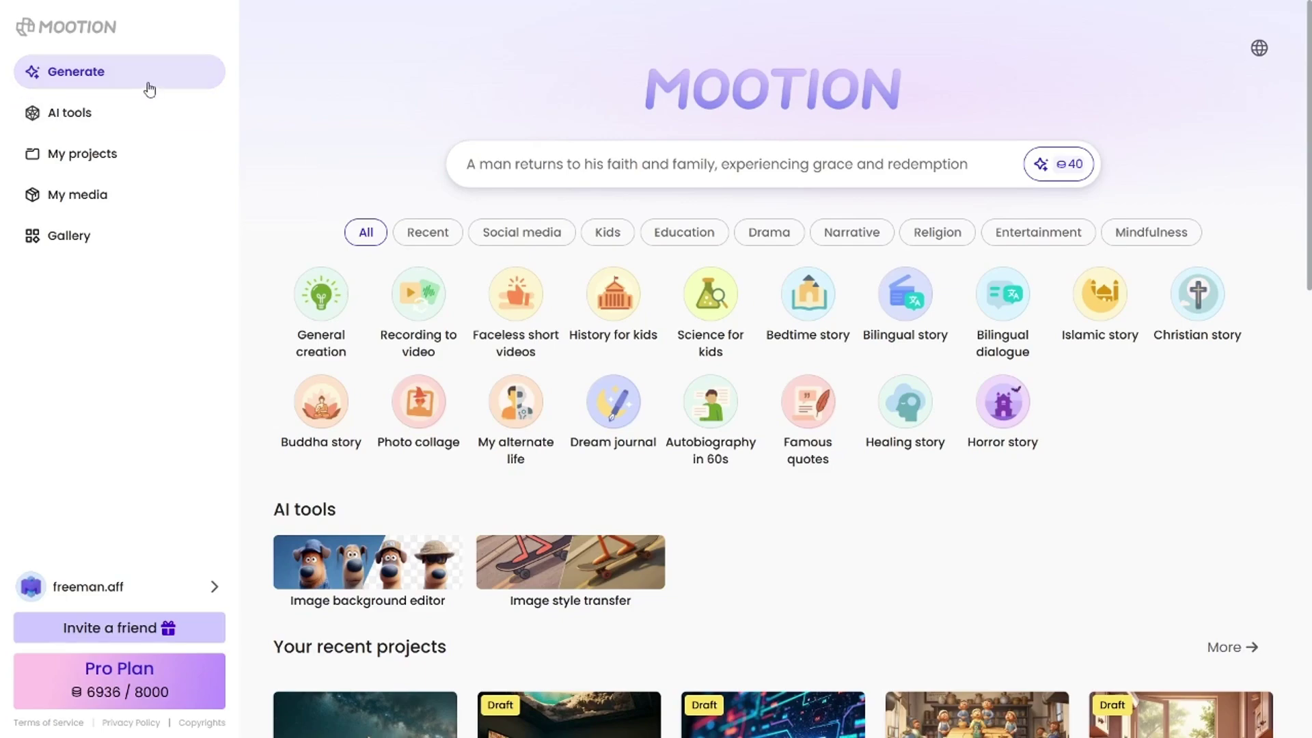
{"action": "left_click", "coordinate": [125, 153]}
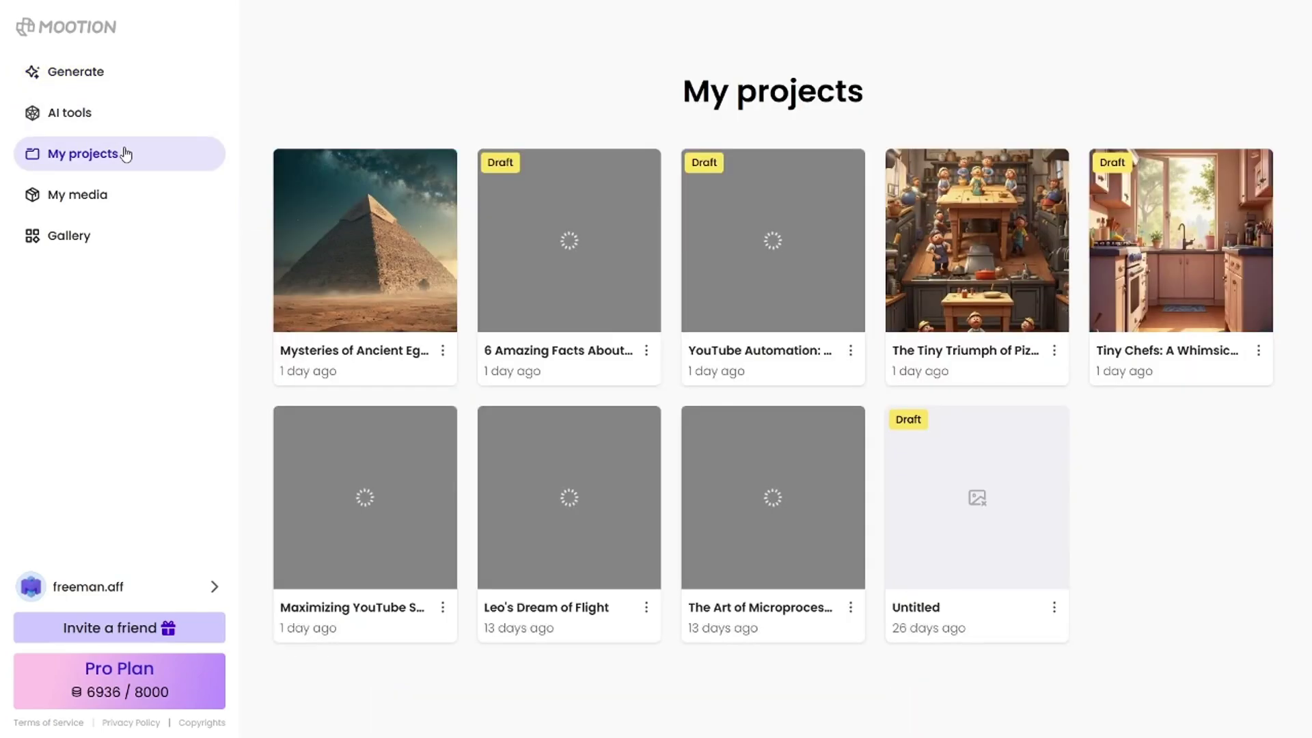
{"action": "left_click", "coordinate": [96, 239]}
{"action": "scroll", "coordinate": [95, 205], "scroll_direction": "down", "scroll_amount": 10}
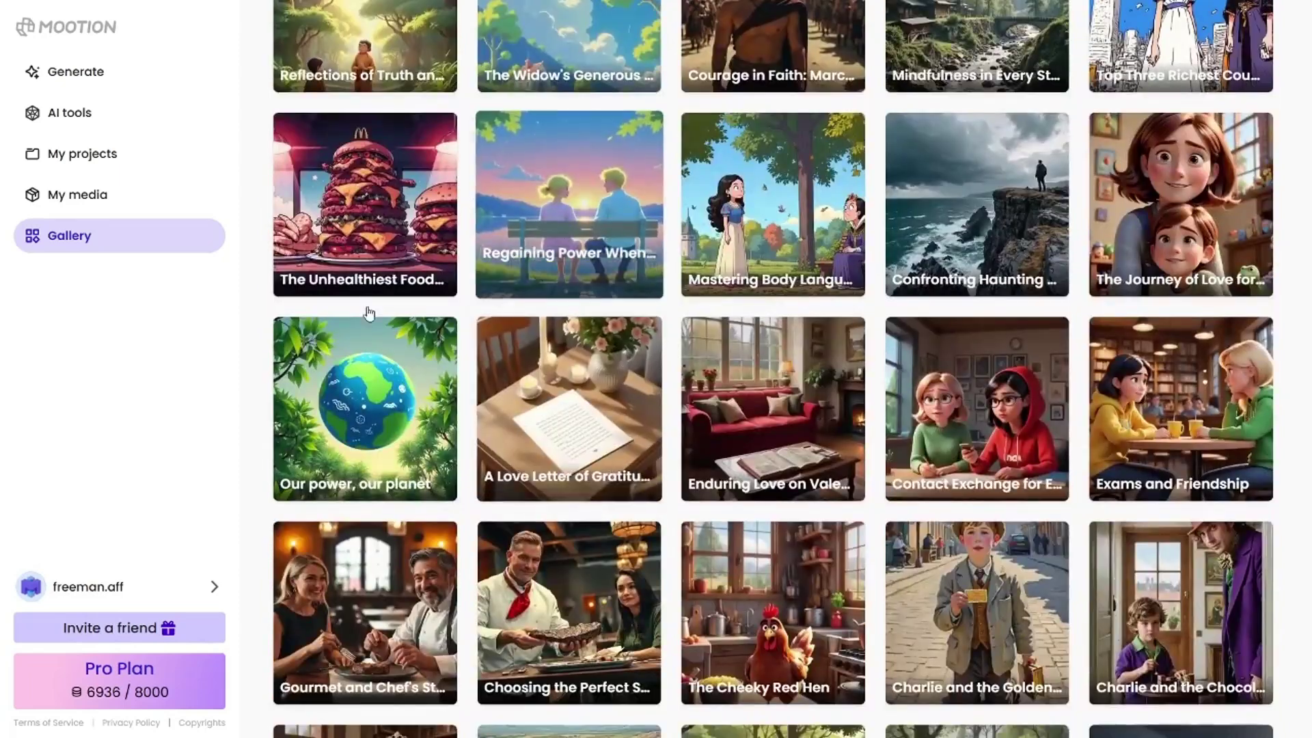
{"action": "left_click", "coordinate": [97, 125]}
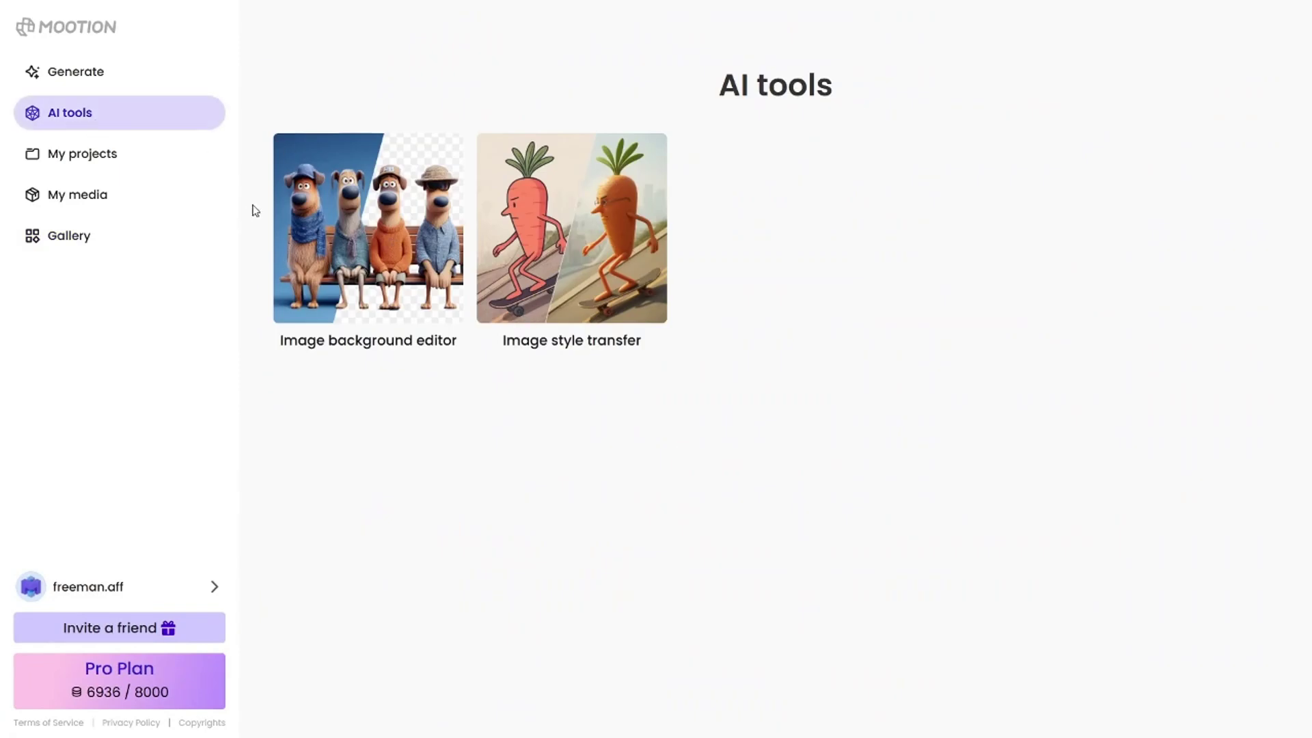
{"action": "left_click", "coordinate": [108, 82]}
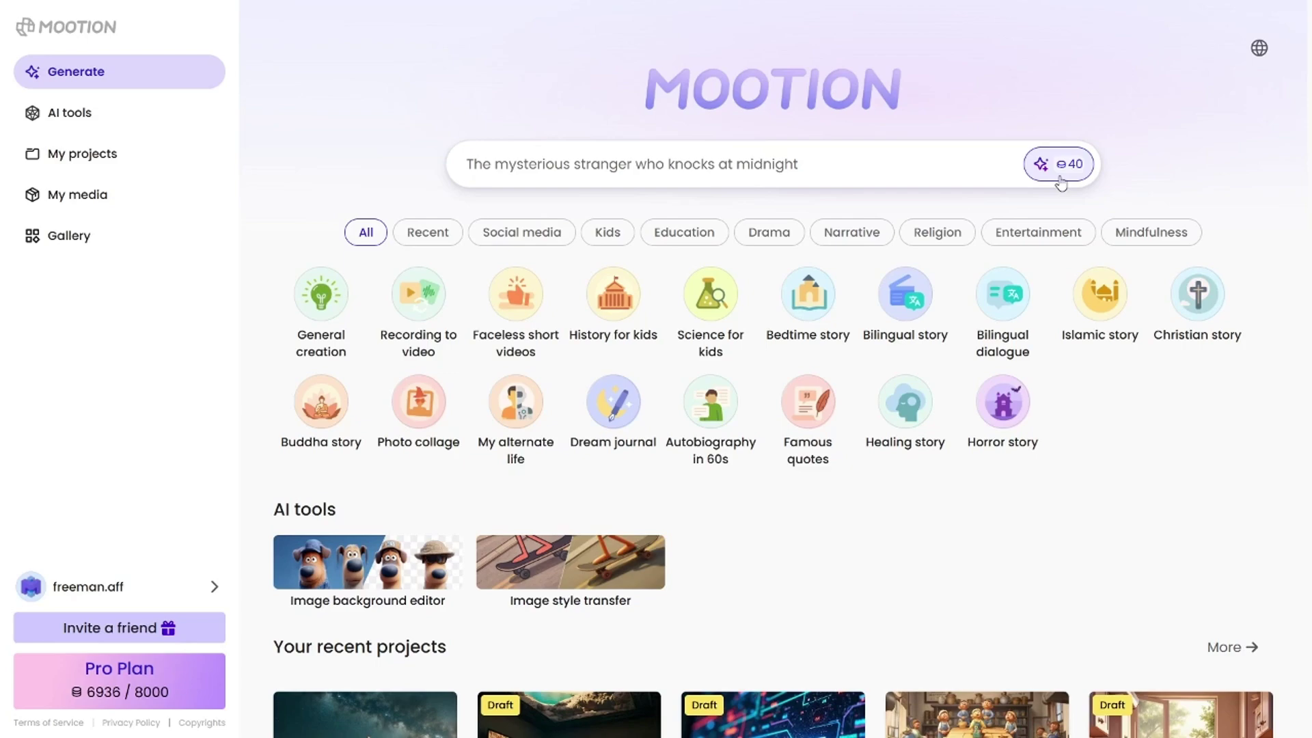
Start a General creation from a prompt and paste in the YouTube automation short idea.
{"action": "left_click", "coordinate": [324, 294]}
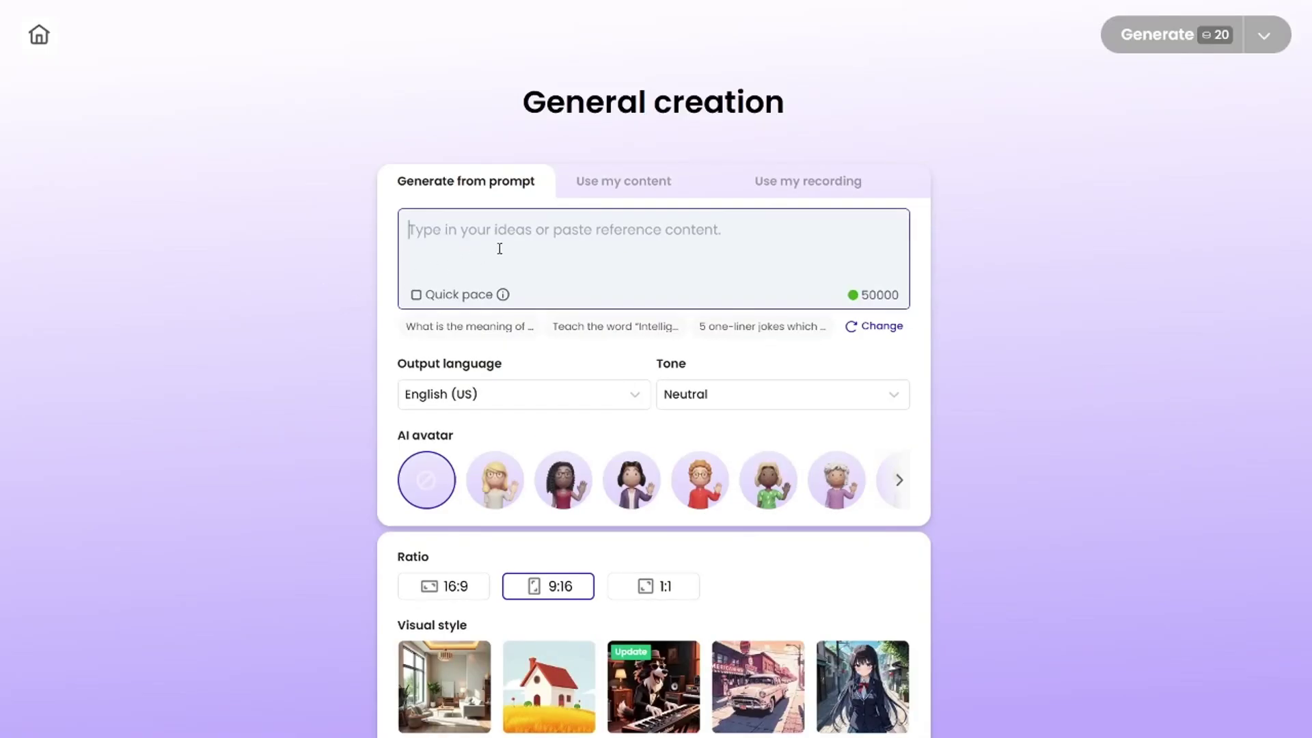
{"action": "left_click", "coordinate": [586, 195]}
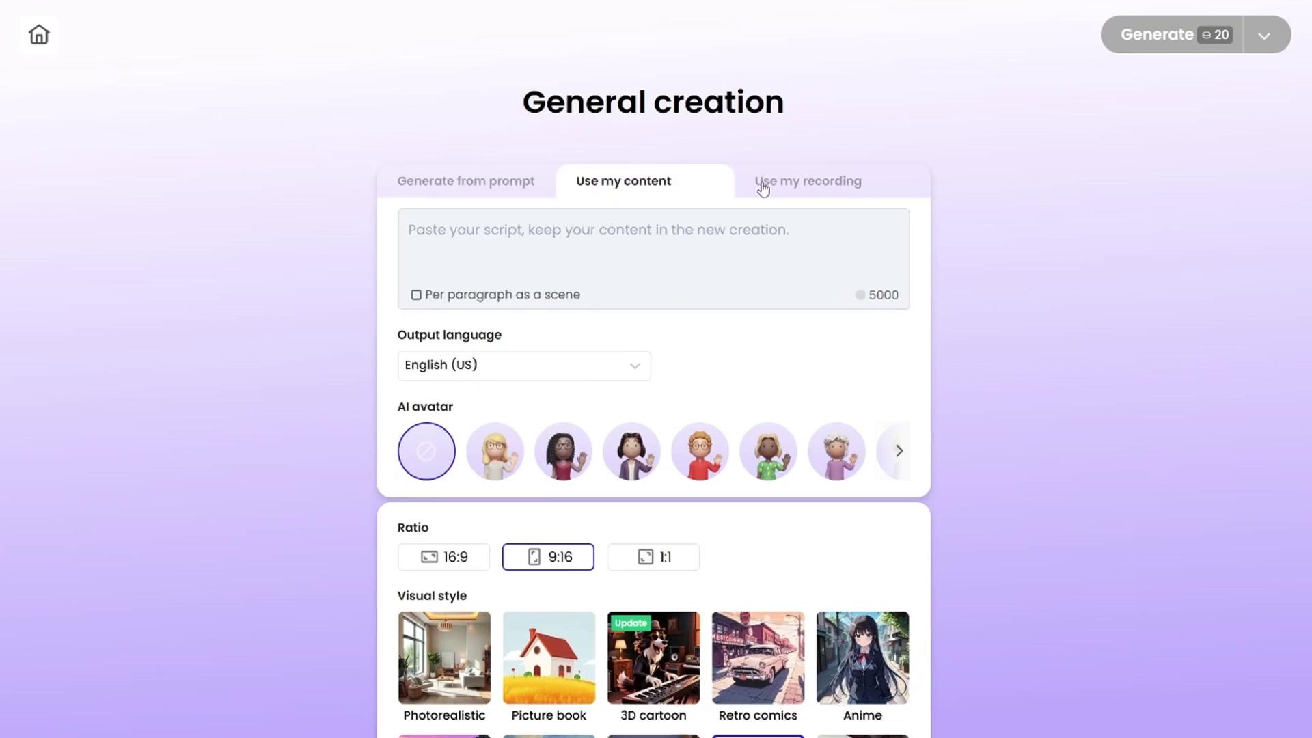
{"action": "left_click", "coordinate": [787, 190]}
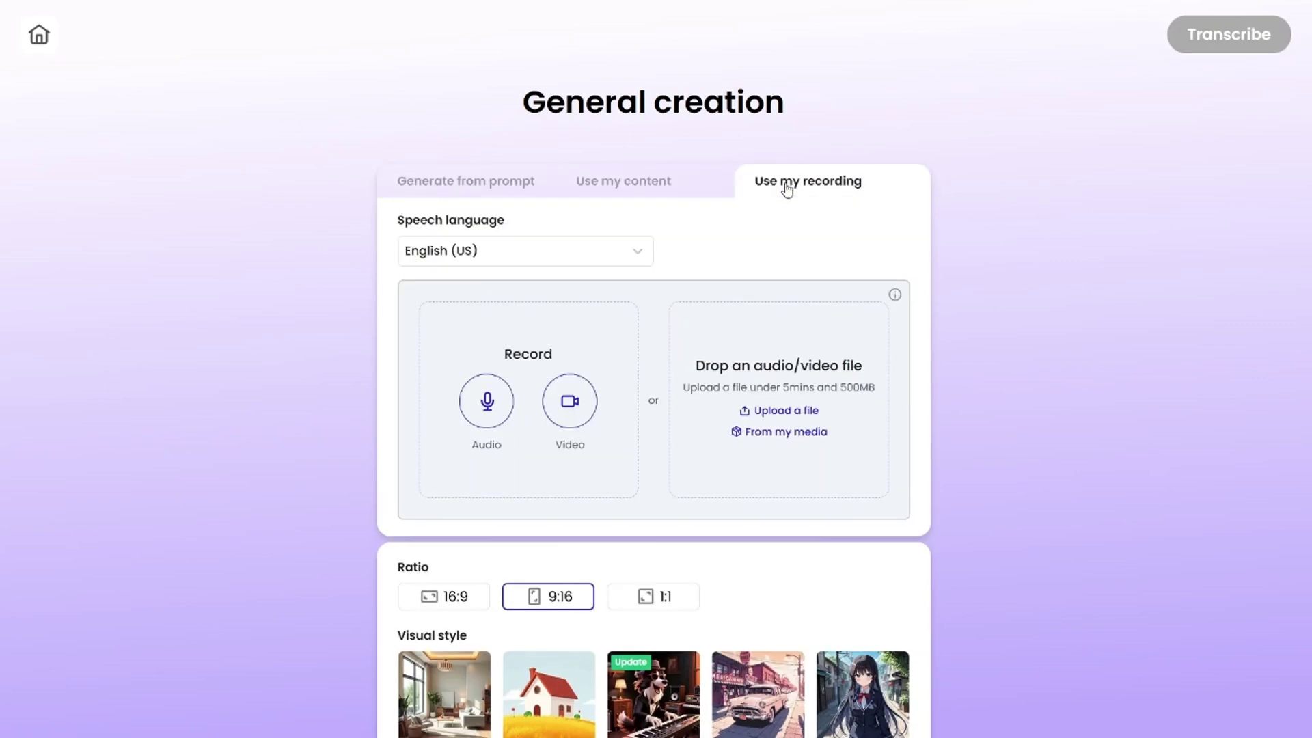
{"action": "left_click", "coordinate": [498, 197]}
{"action": "type", "text": "make a 60 seconds youtube short on youtube automation"}
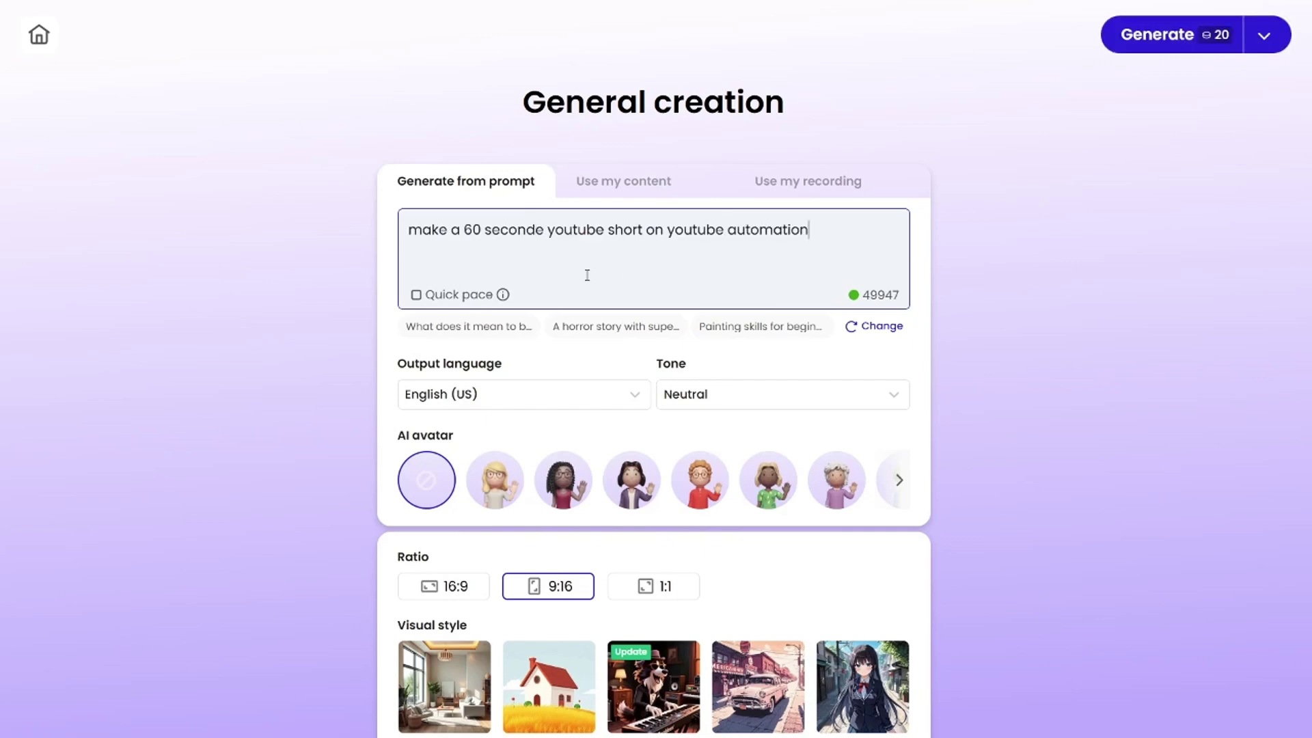
Keep English (US) as output language, with 9:16 aspect and Photorealistic style.
{"action": "scroll", "coordinate": [587, 275], "scroll_direction": "down", "scroll_amount": 1}
{"action": "scroll", "coordinate": [587, 275], "scroll_direction": "down", "scroll_amount": 3}
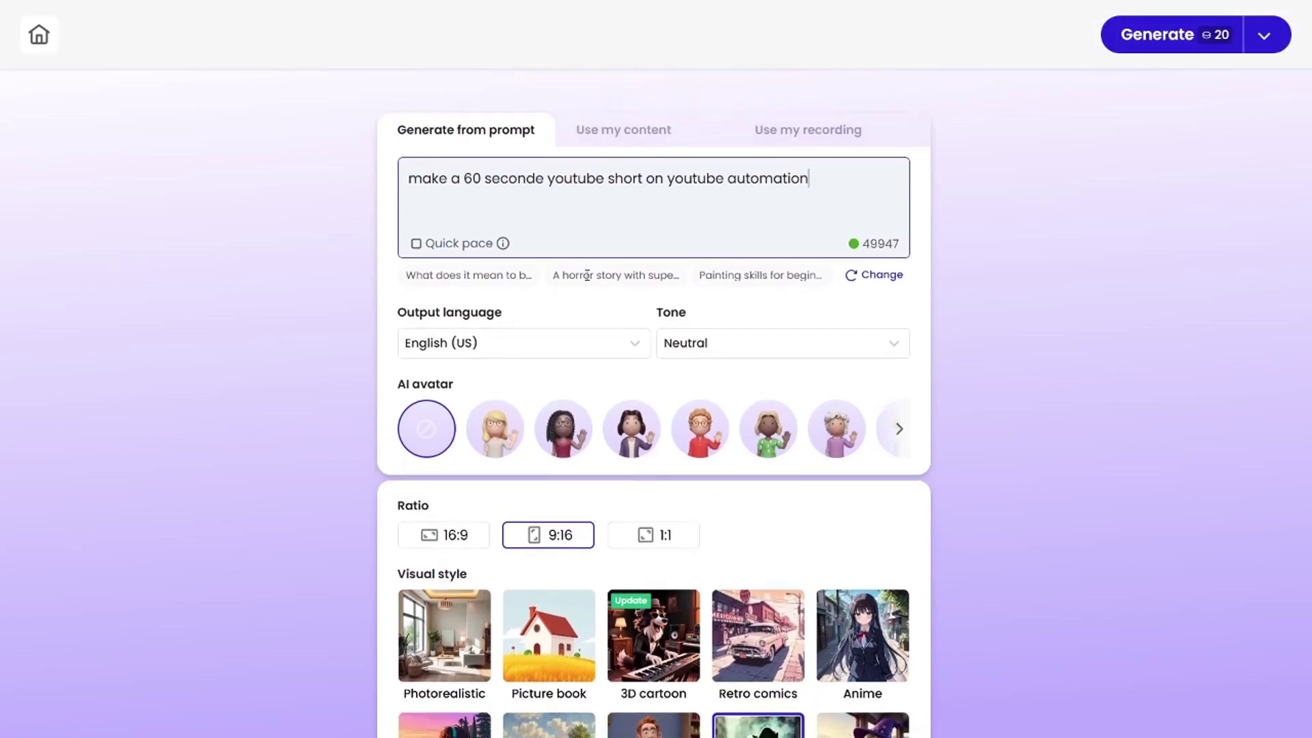
{"action": "left_click", "coordinate": [587, 283]}
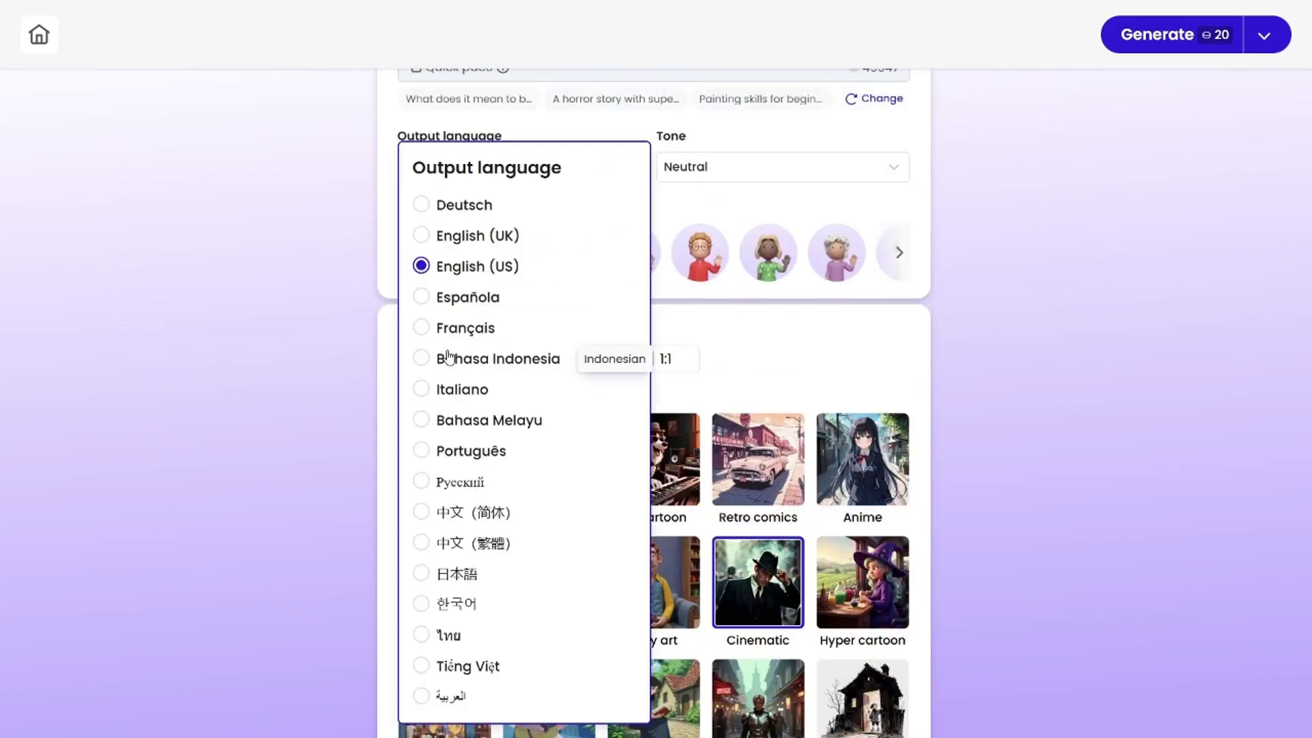
{"action": "left_click", "coordinate": [497, 266]}
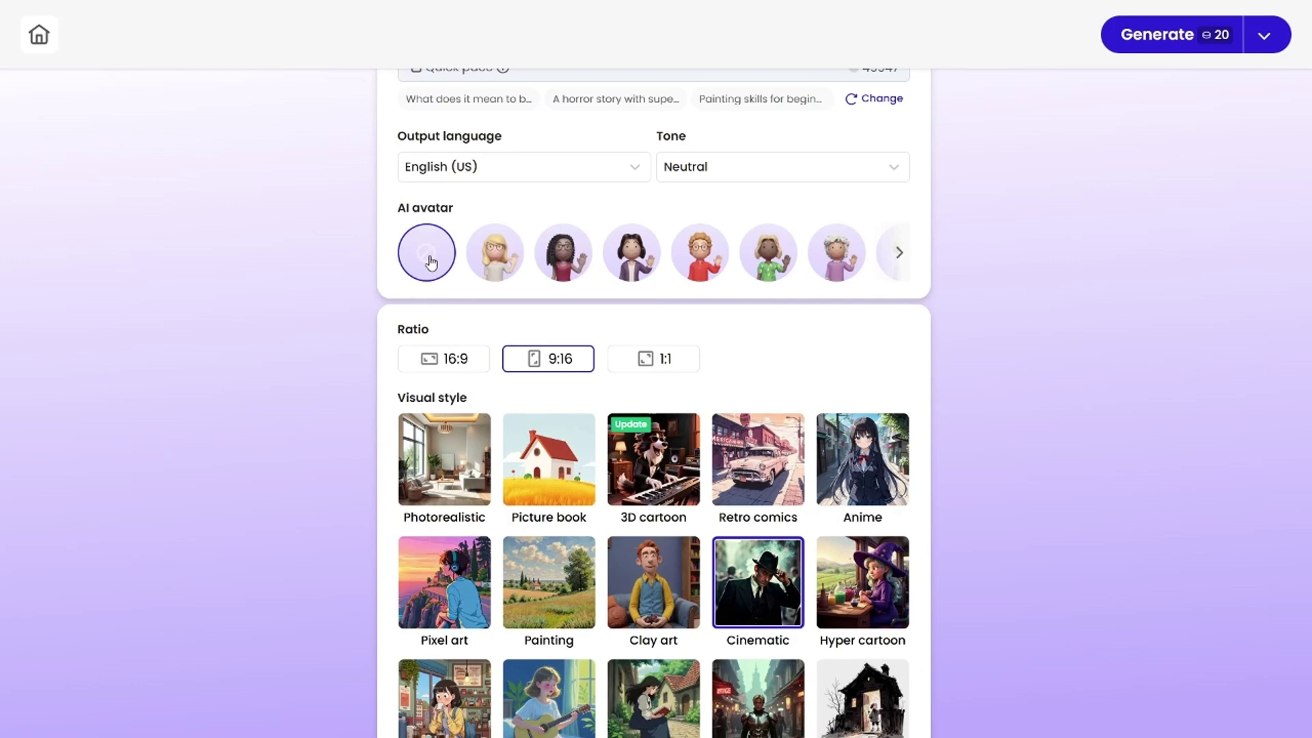
{"action": "scroll", "coordinate": [517, 330], "scroll_direction": "down", "scroll_amount": 5}
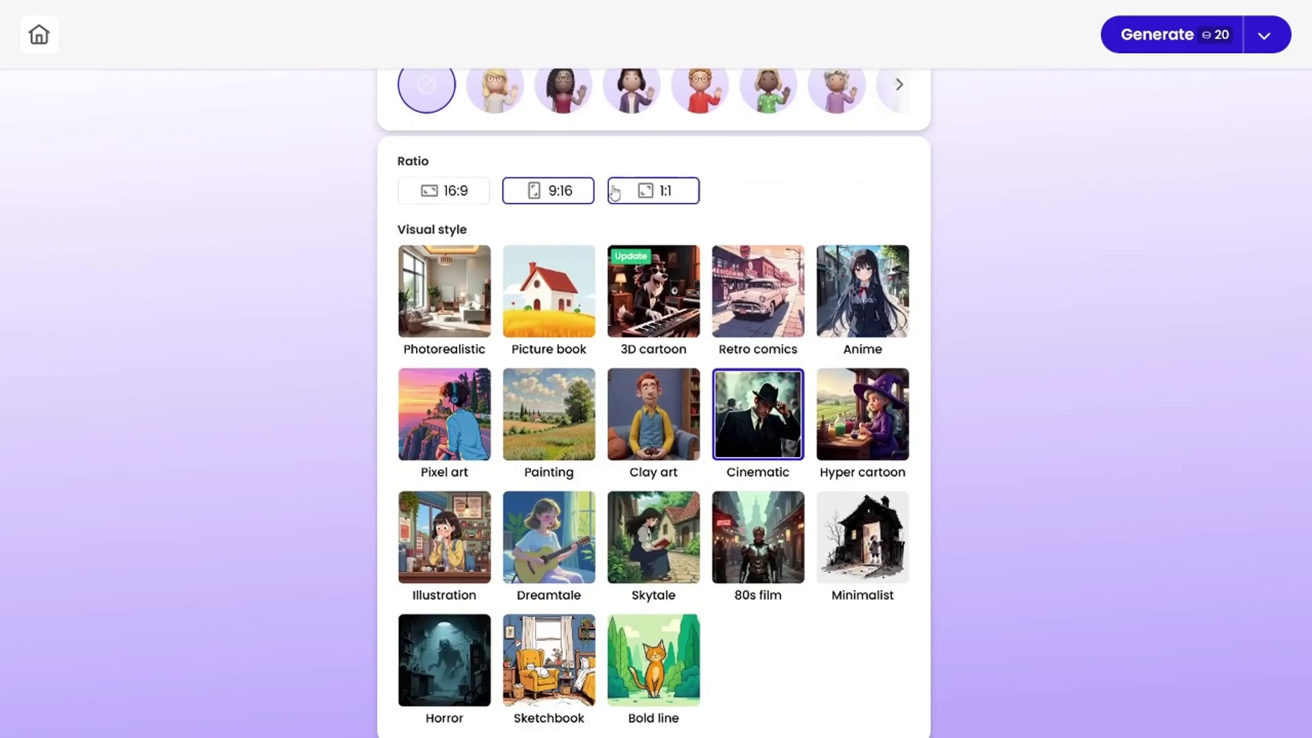
{"action": "scroll", "coordinate": [547, 428], "scroll_direction": "down", "scroll_amount": 2}
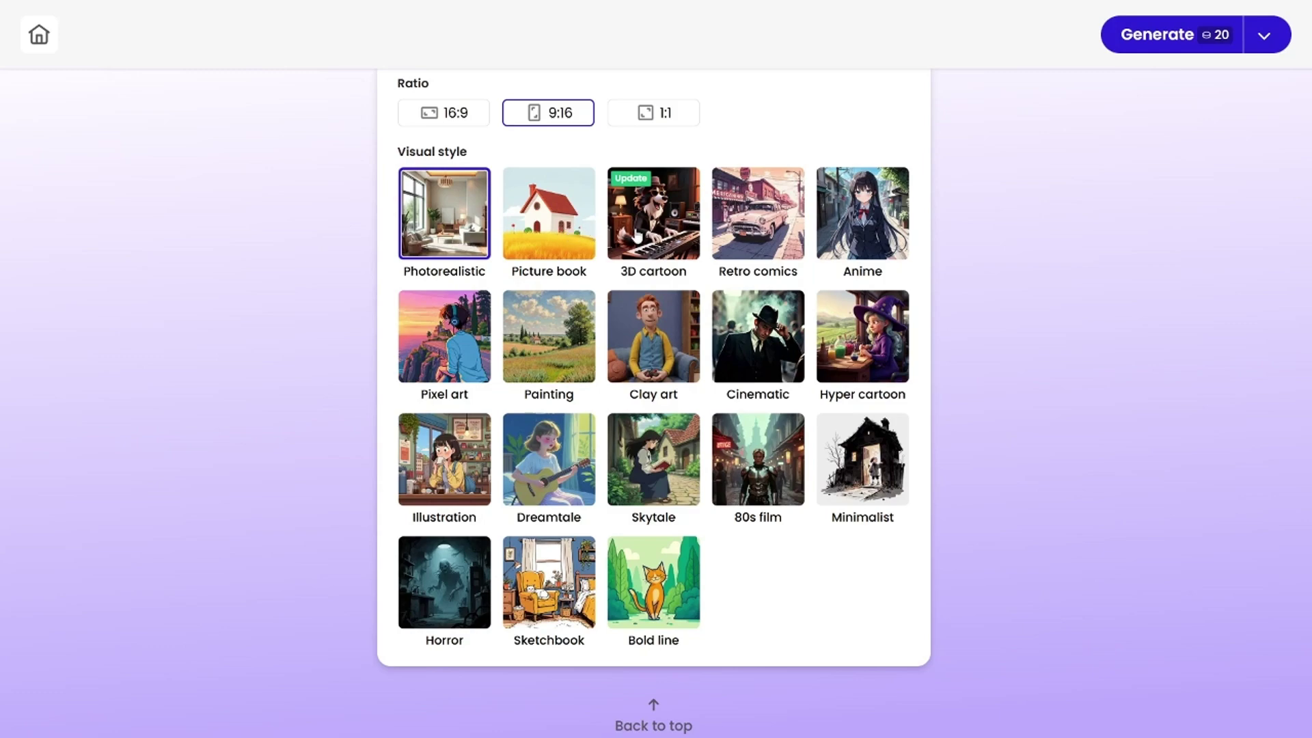
{"action": "scroll", "coordinate": [777, 335], "scroll_direction": "up", "scroll_amount": 1}
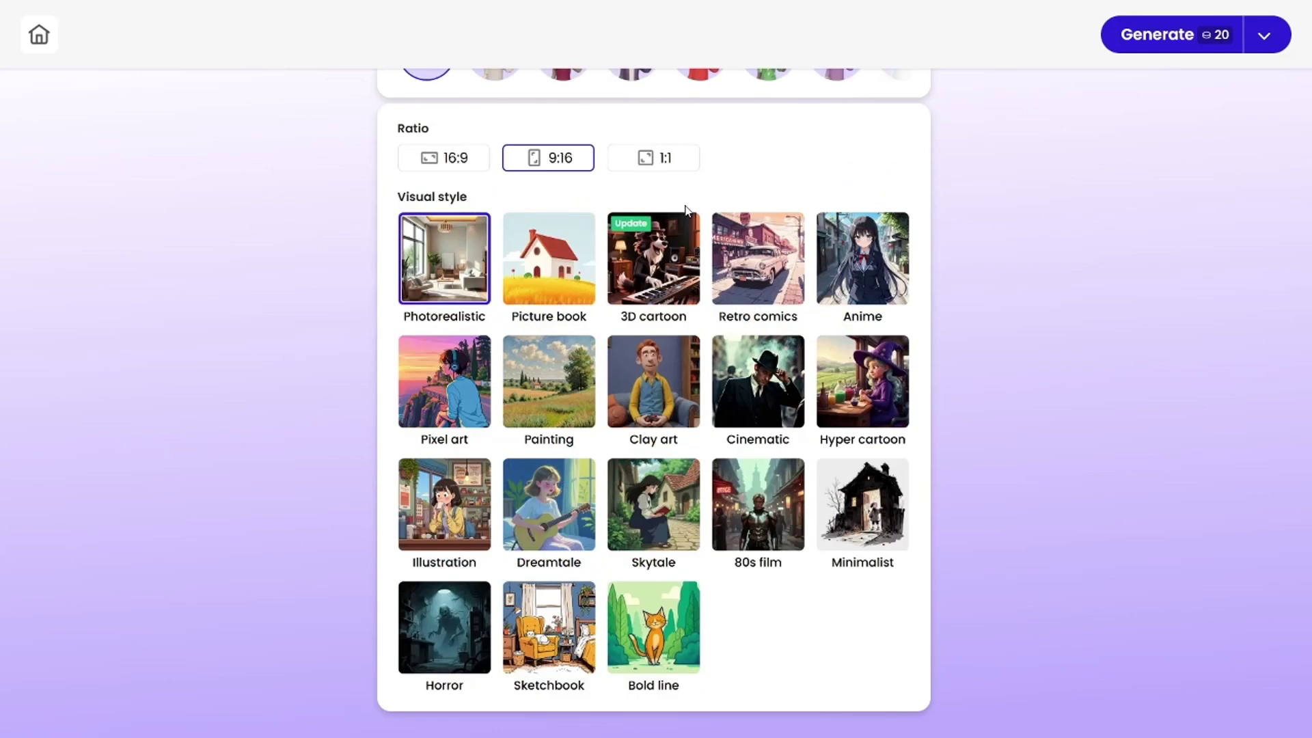
Generate the storyboard from the prompt without animating all scenes.
{"action": "left_click", "coordinate": [1169, 35]}
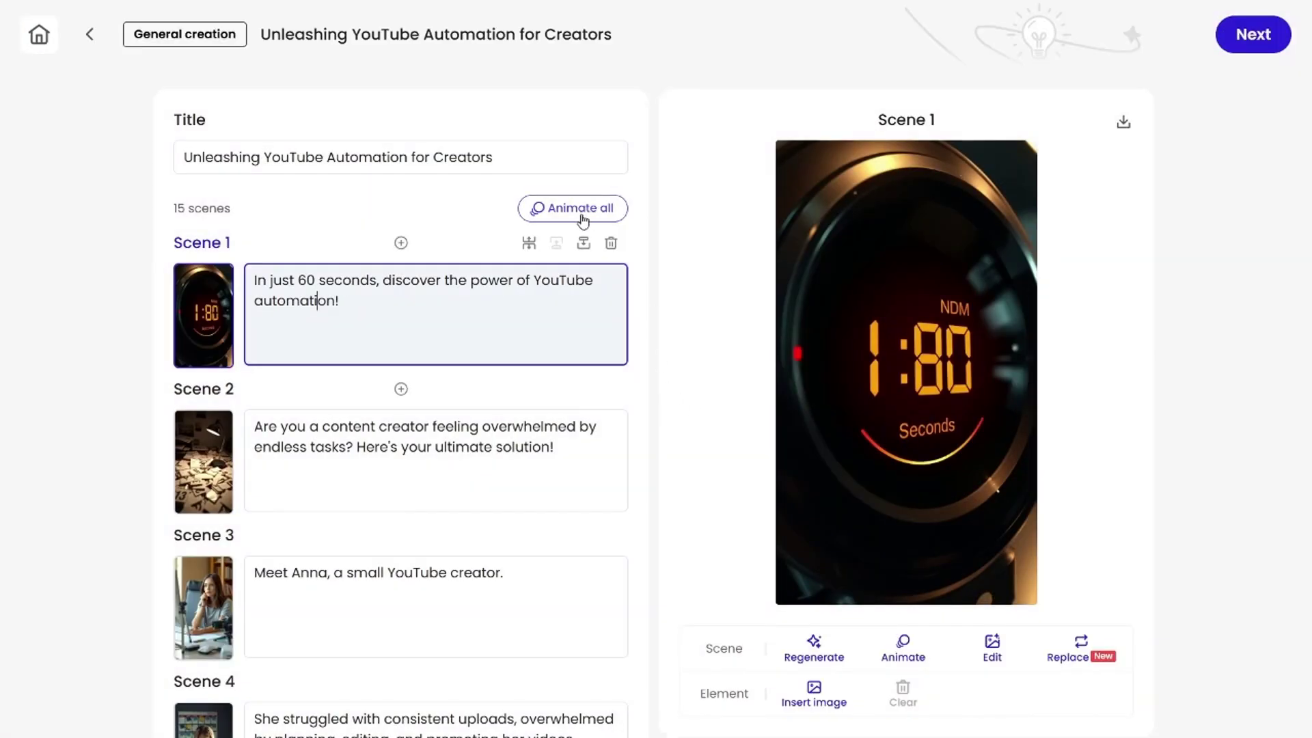
{"action": "left_click", "coordinate": [585, 216]}
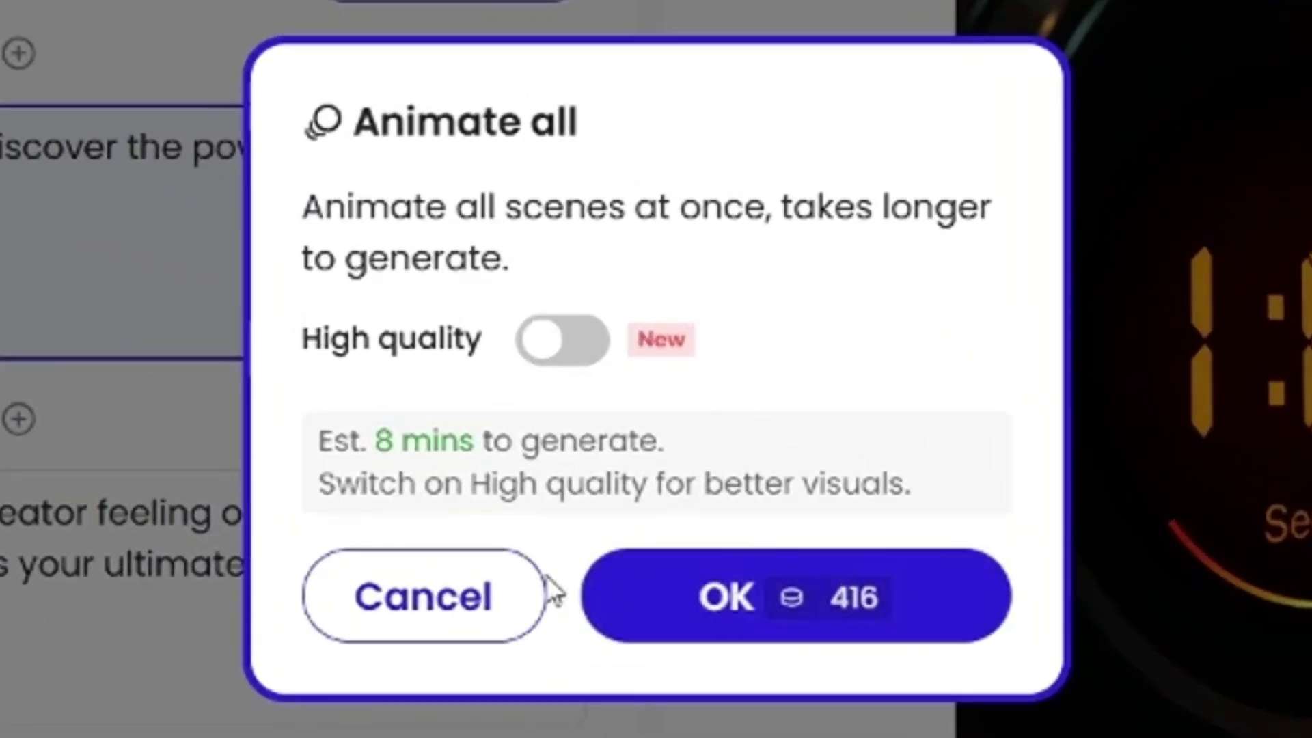
{"action": "left_click", "coordinate": [507, 589]}
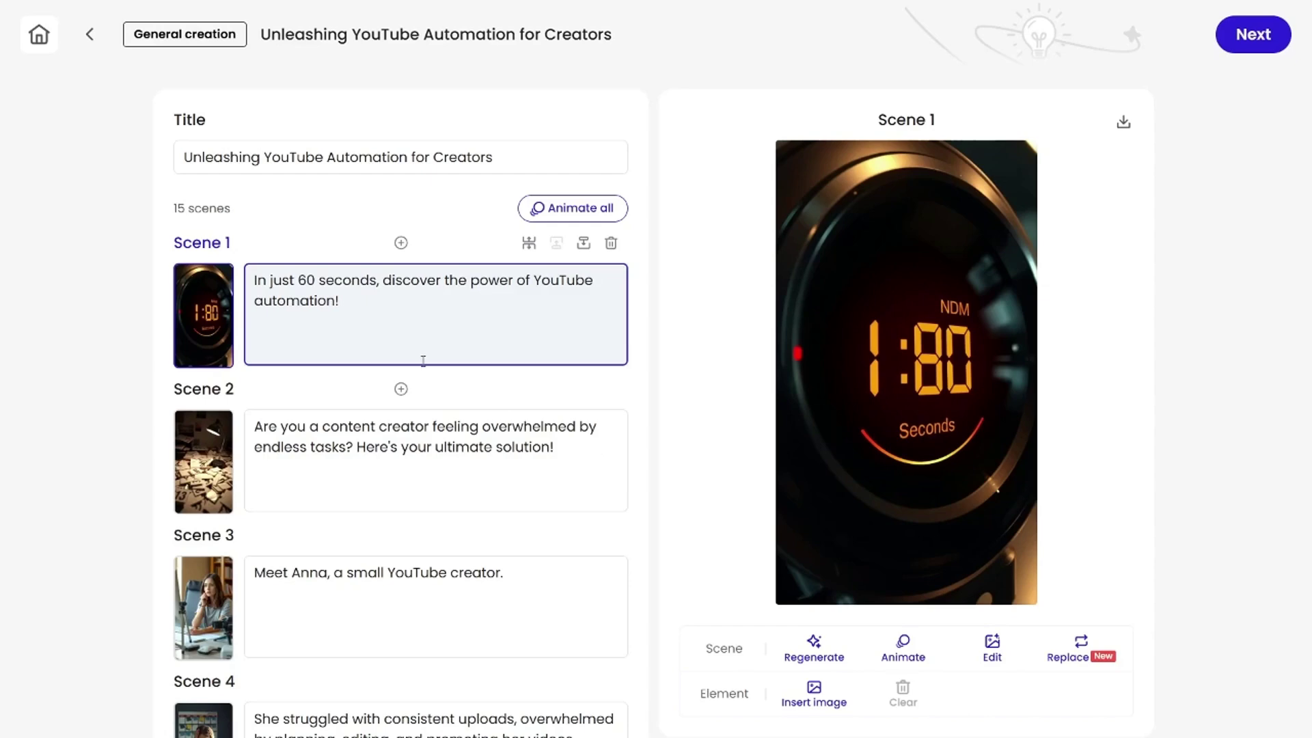
Add an empty scene after Scene 1, delete it again, and select Scene 1.
{"action": "left_click", "coordinate": [401, 389]}
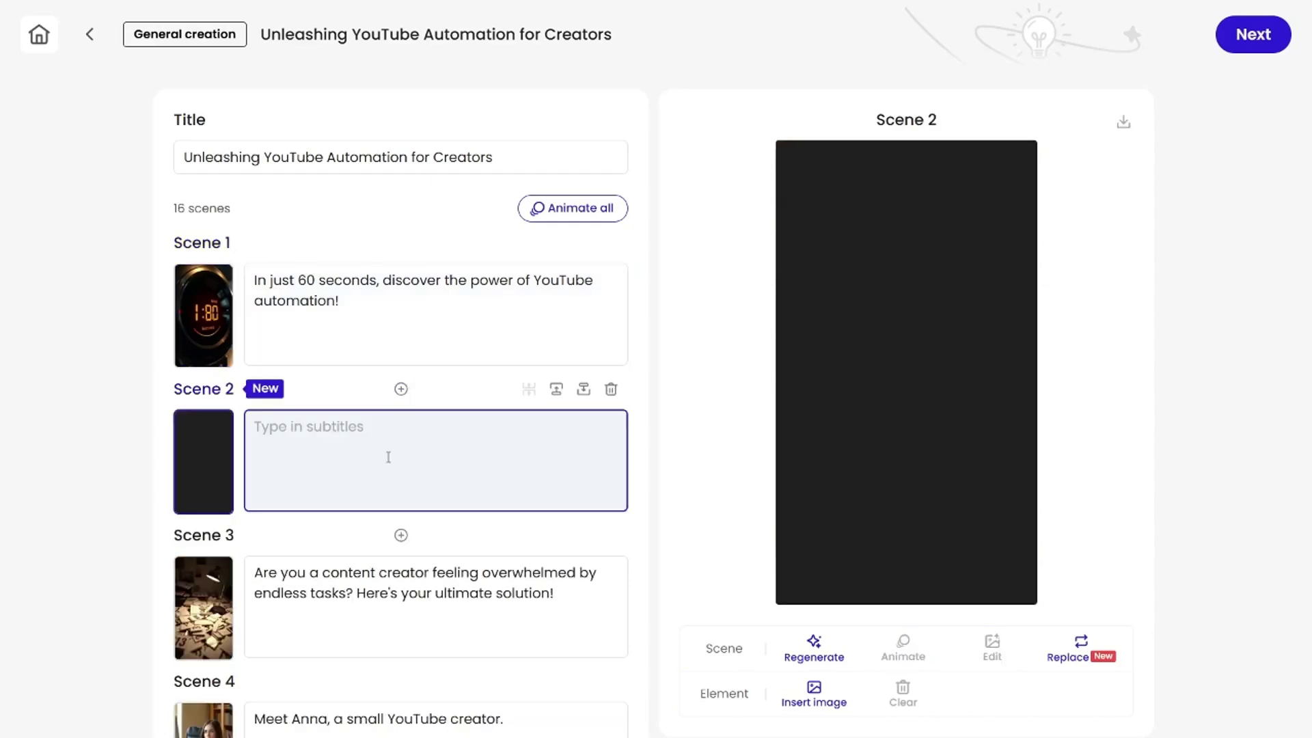
{"action": "left_click", "coordinate": [611, 389]}
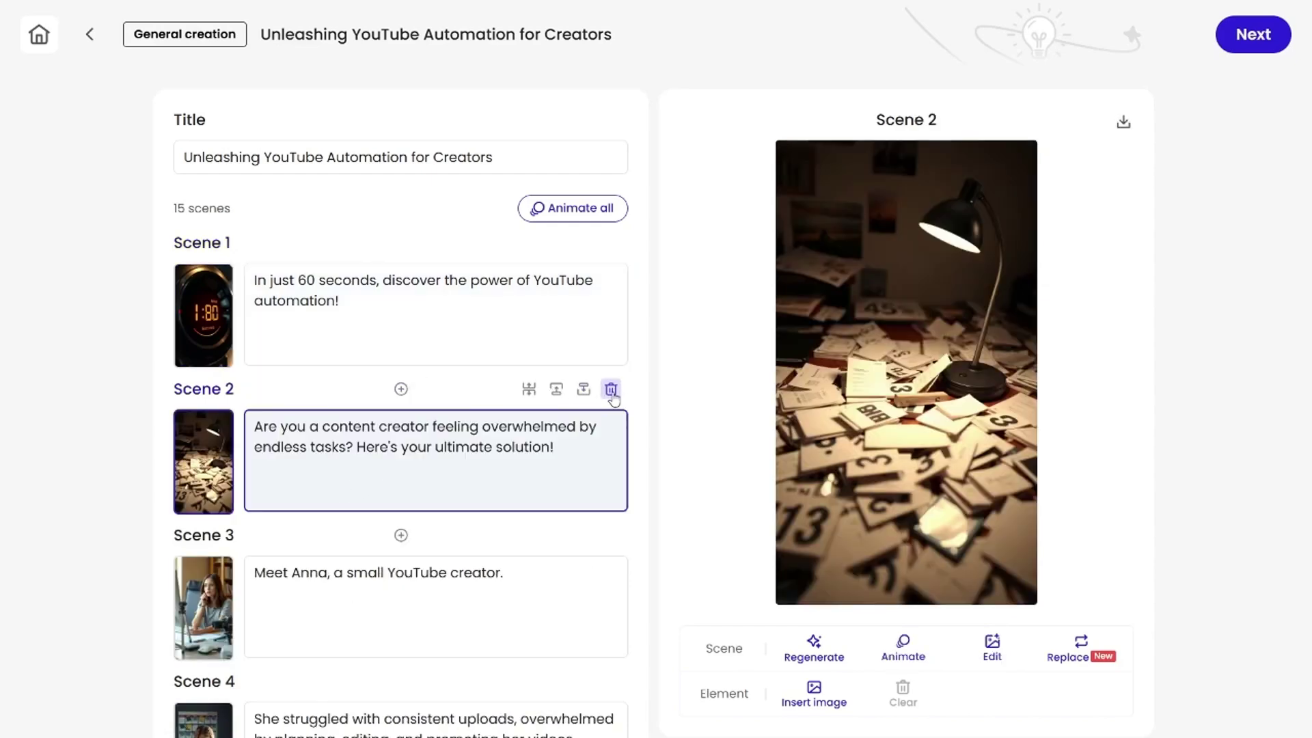
{"action": "left_click", "coordinate": [462, 332]}
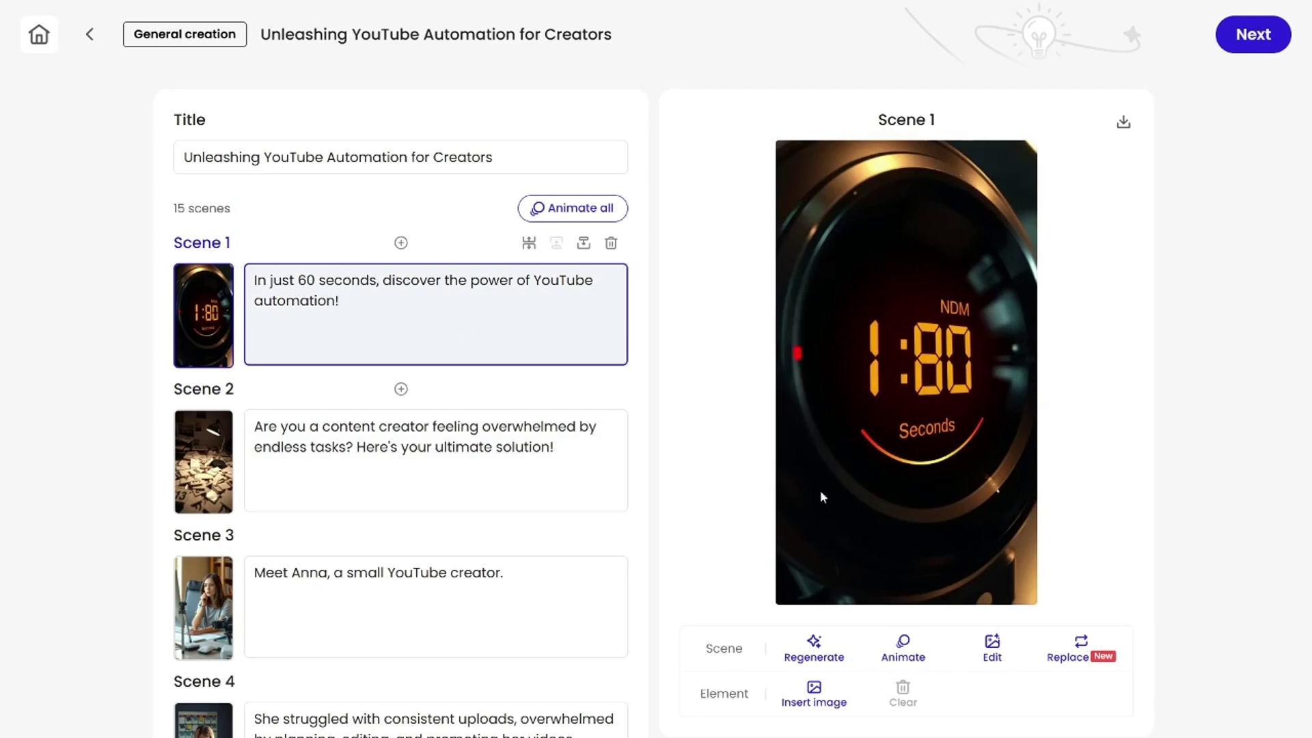
Mask the NDM label on Scene 1's watch, submit 'changz text to 'PM'', and confirm the image.
{"action": "left_click", "coordinate": [997, 648]}
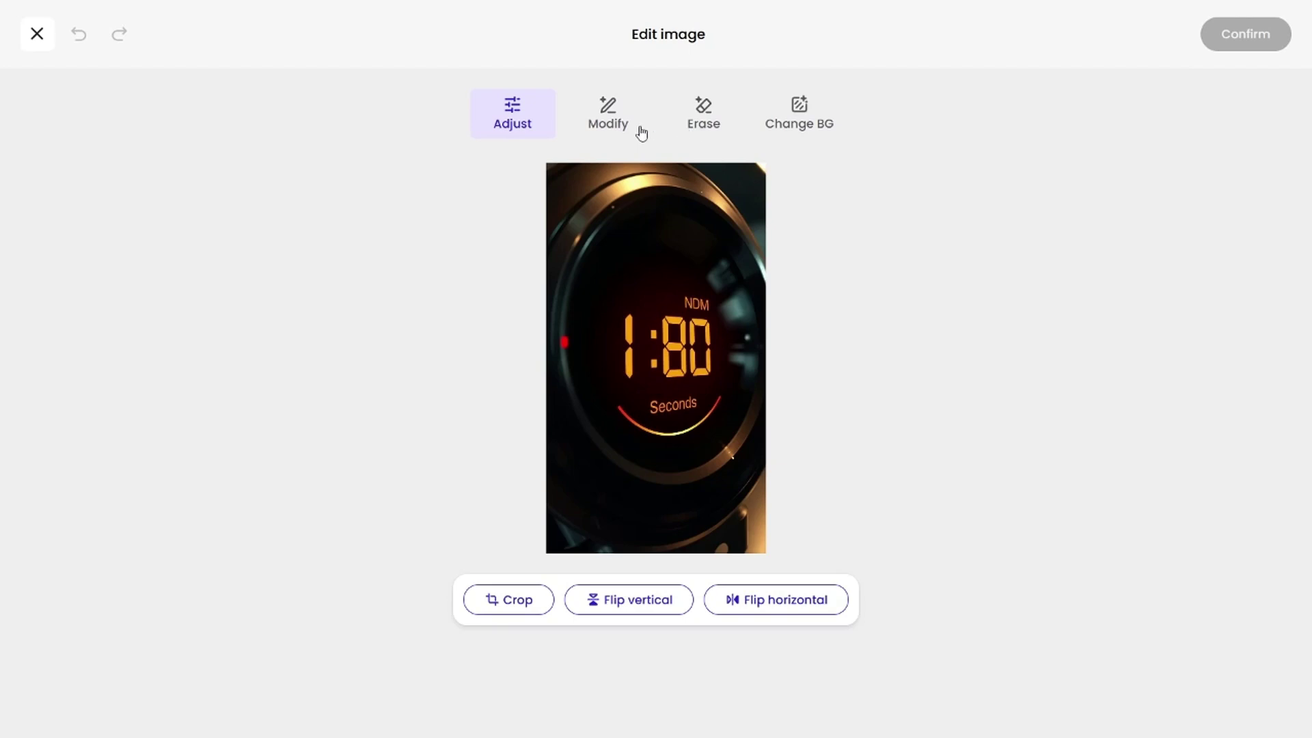
{"action": "left_click", "coordinate": [595, 129]}
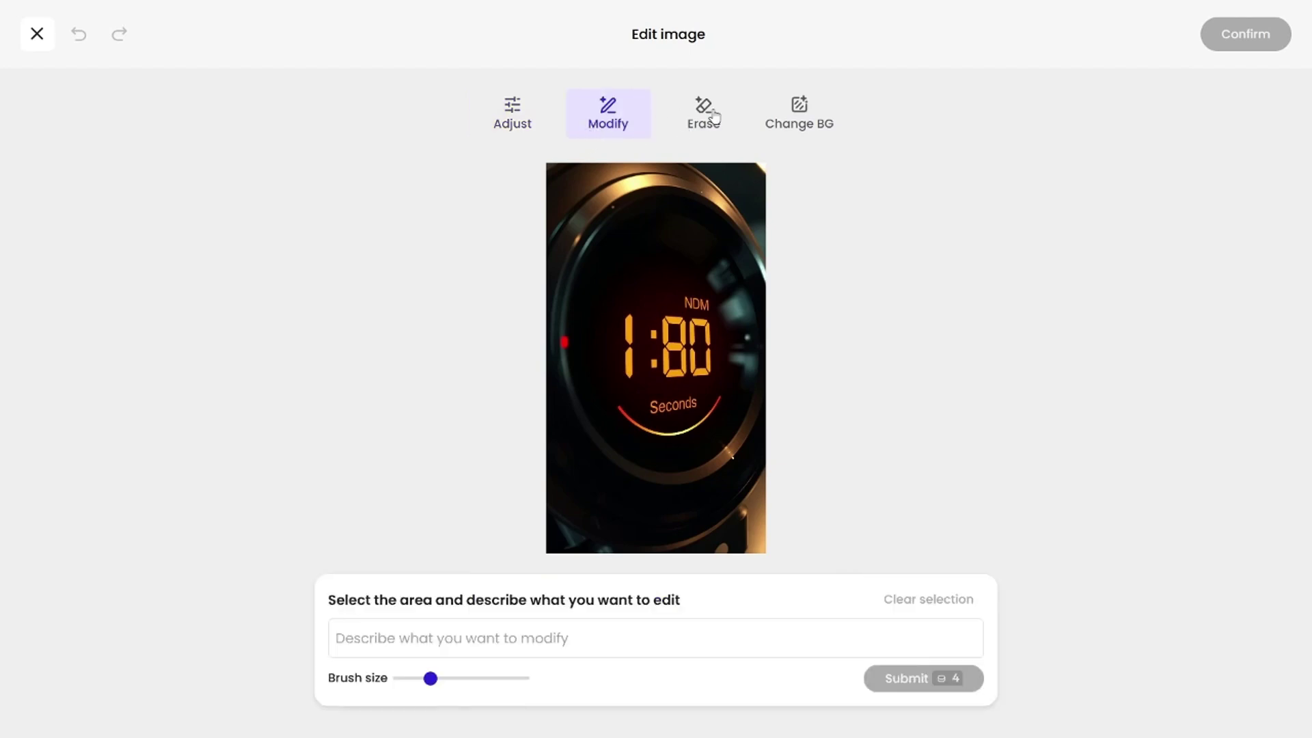
{"action": "left_click", "coordinate": [713, 118]}
{"action": "left_click", "coordinate": [617, 118]}
{"action": "left_click_drag", "start_coordinate": [717, 290], "coordinate": [680, 296]}
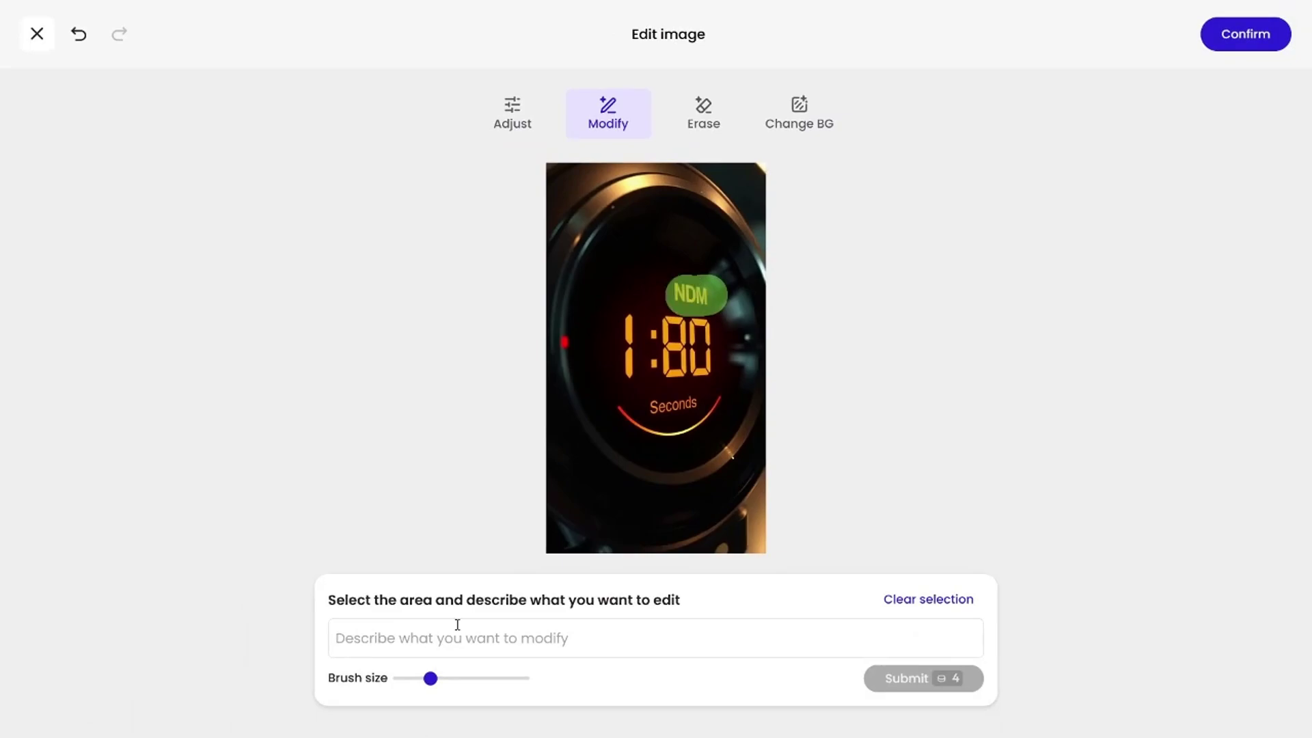
{"action": "left_click", "coordinate": [456, 627]}
{"action": "type", "text": "changz text to '"}
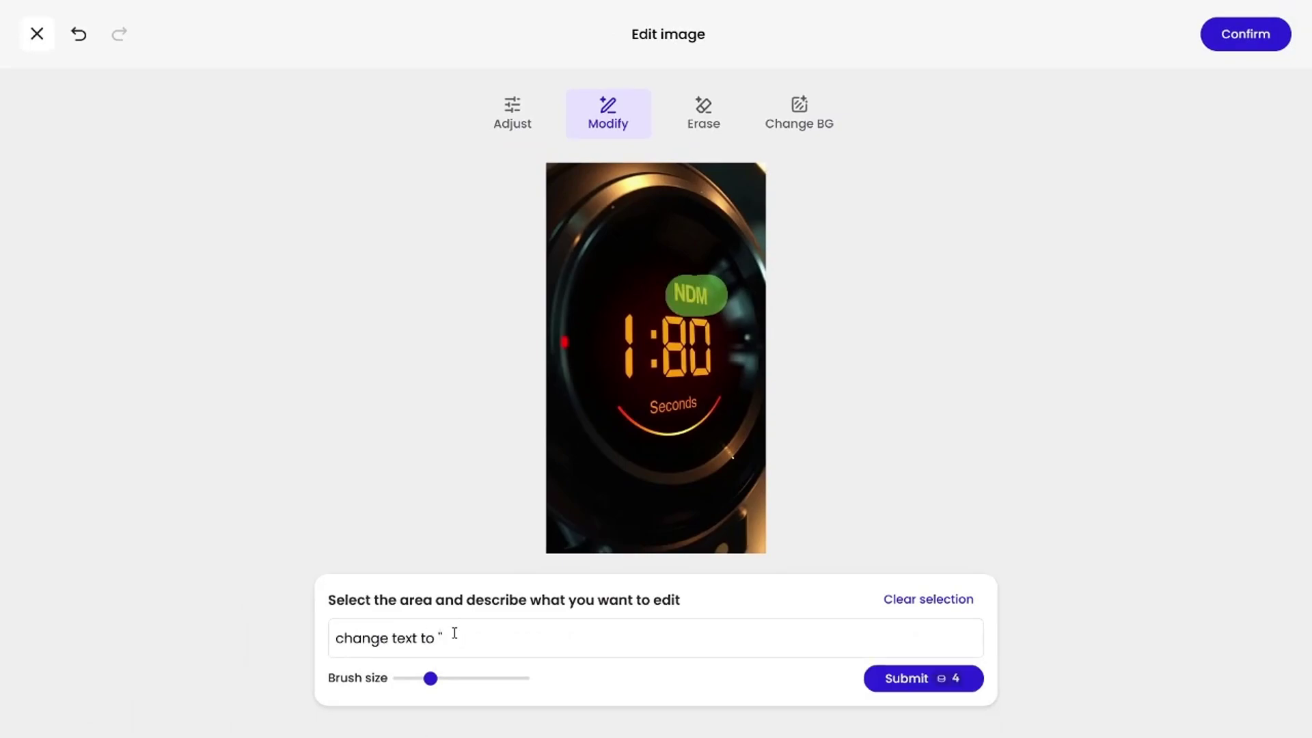
{"action": "type", "text": "PM'"}
{"action": "left_click", "coordinate": [957, 681]}
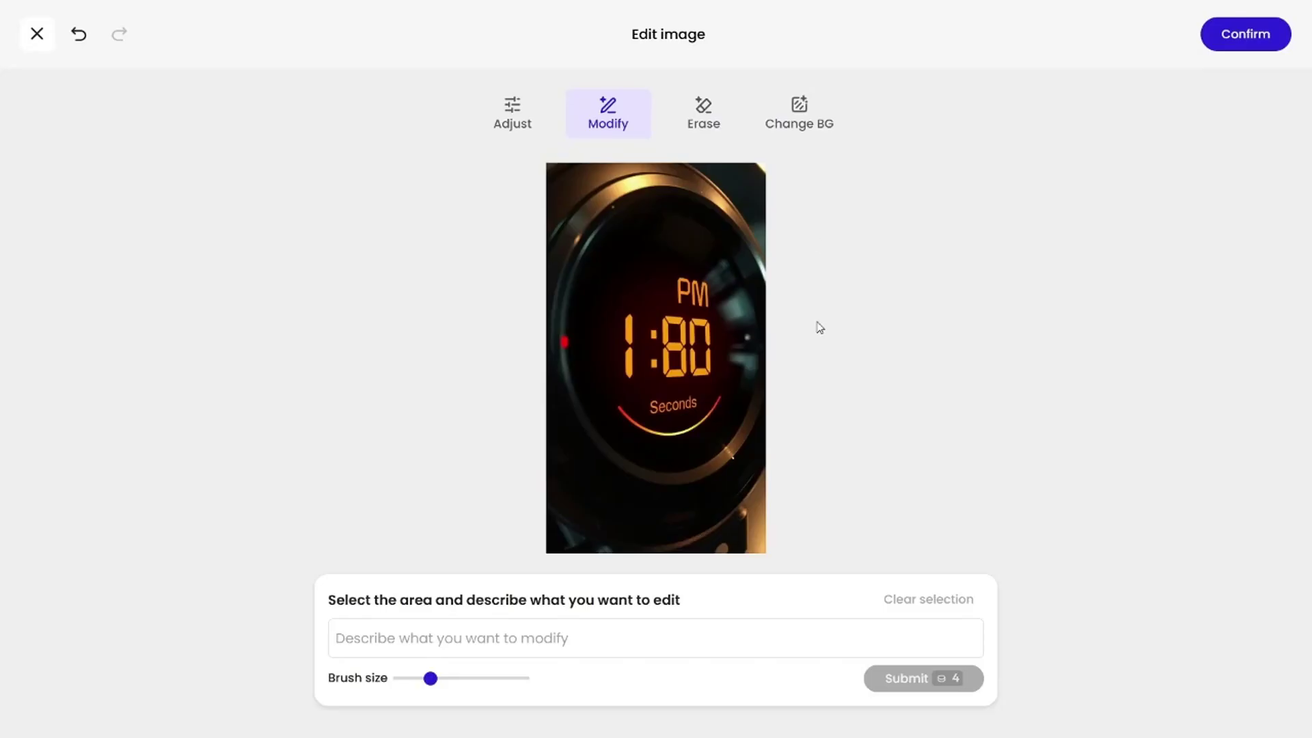
{"action": "left_click", "coordinate": [1229, 37]}
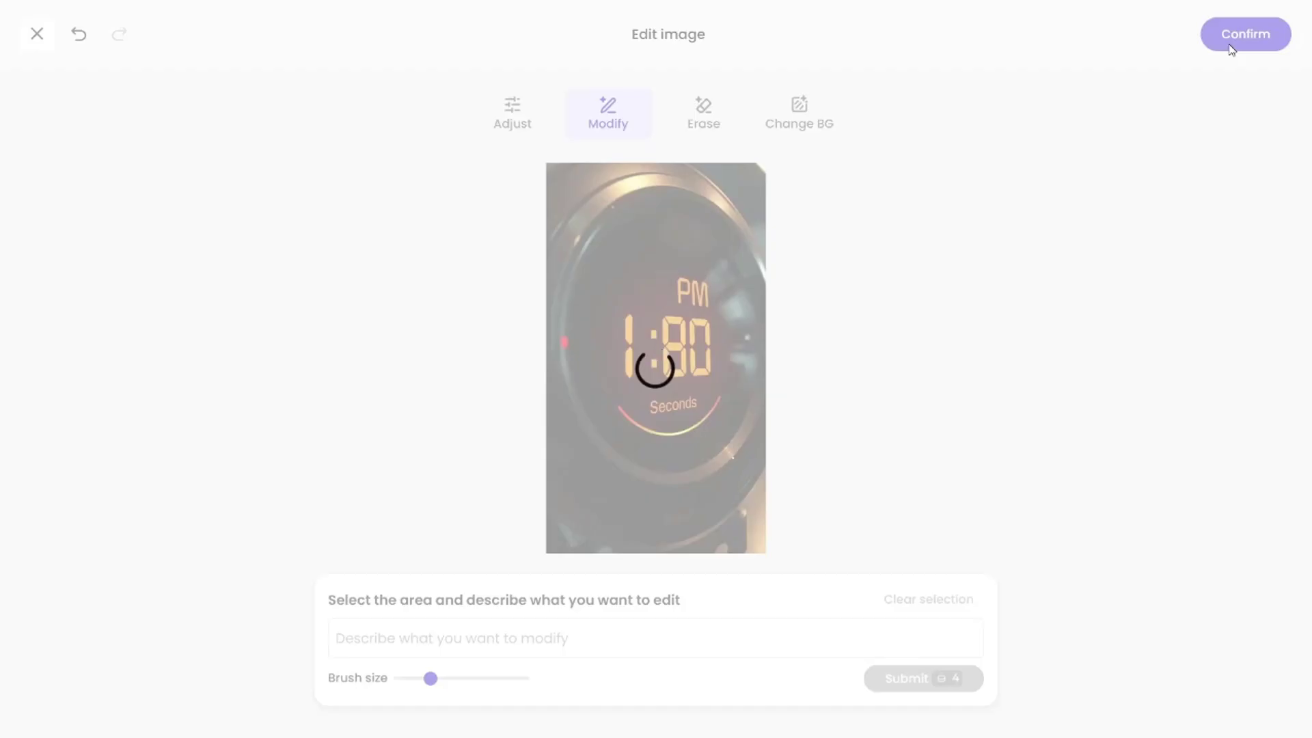
Select Scene 4, leaving its regenerate options unchanged.
{"action": "scroll", "coordinate": [205, 611], "scroll_direction": "down", "scroll_amount": 2}
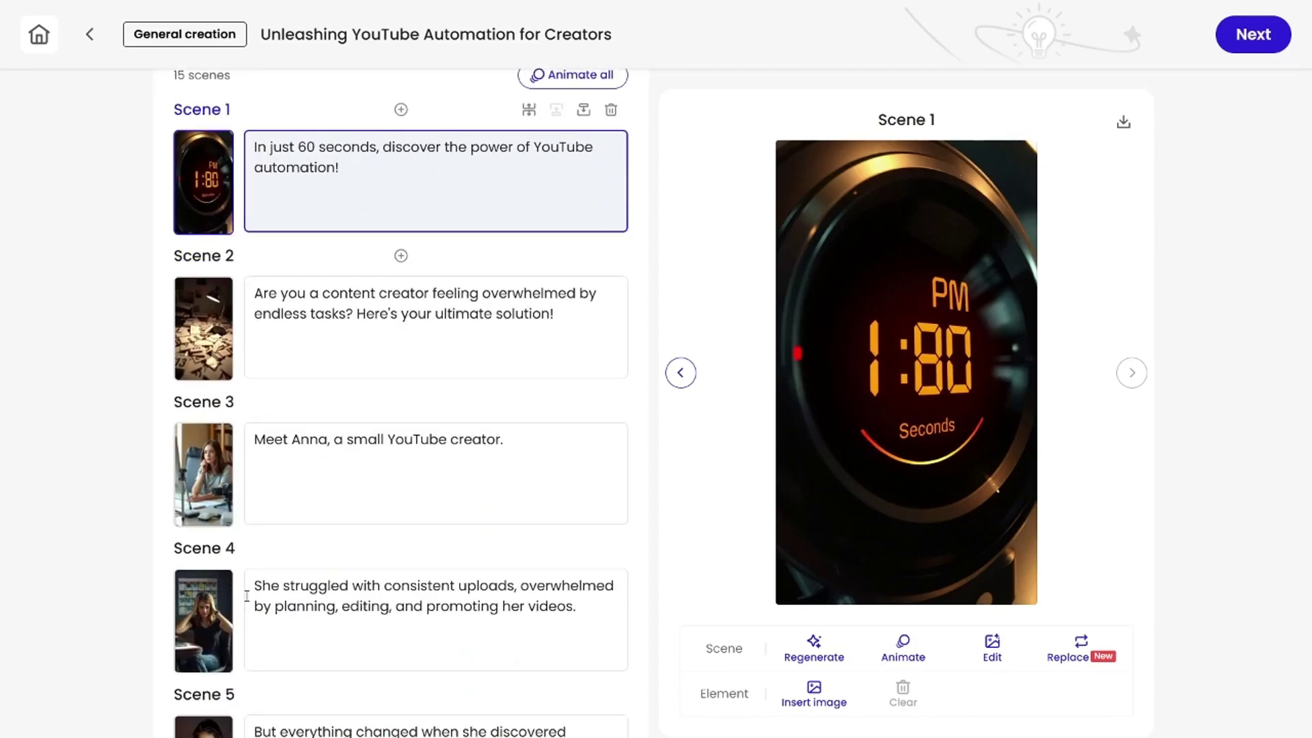
{"action": "left_click", "coordinate": [479, 601]}
{"action": "left_click", "coordinate": [813, 649]}
{"action": "left_click", "coordinate": [686, 492]}
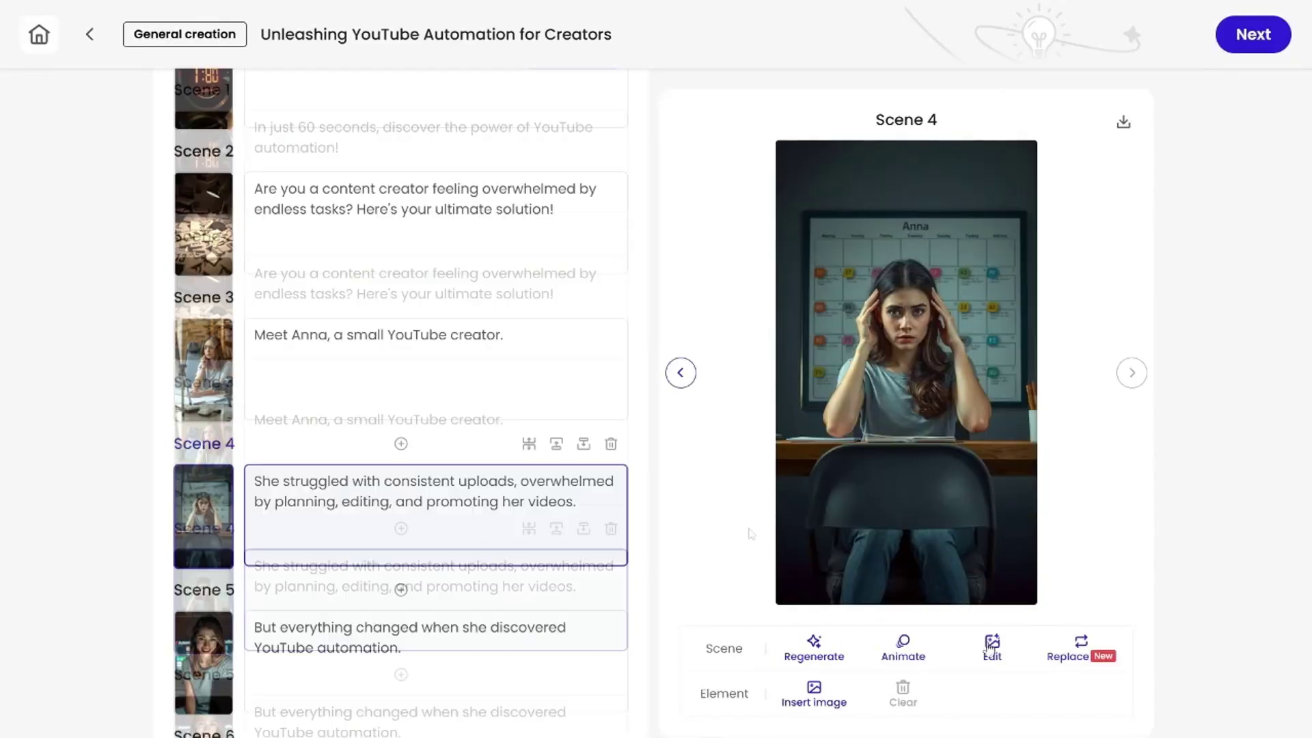
Brush over the chair, submit 'remove this thing', and confirm the edited Scene 4 image.
{"action": "left_click", "coordinate": [779, 540]}
{"action": "left_click", "coordinate": [626, 109]}
{"action": "mouse_move", "coordinate": [608, 425]}
{"action": "left_mouse_down"}
{"action": "mouse_move", "coordinate": [581, 472]}
{"action": "mouse_move", "coordinate": [679, 474]}
{"action": "mouse_move", "coordinate": [714, 457]}
{"action": "mouse_move", "coordinate": [618, 438]}
{"action": "left_mouse_up"}
{"action": "left_click", "coordinate": [544, 637]}
{"action": "type", "text": "remove this thing"}
{"action": "key", "text": "Return"}
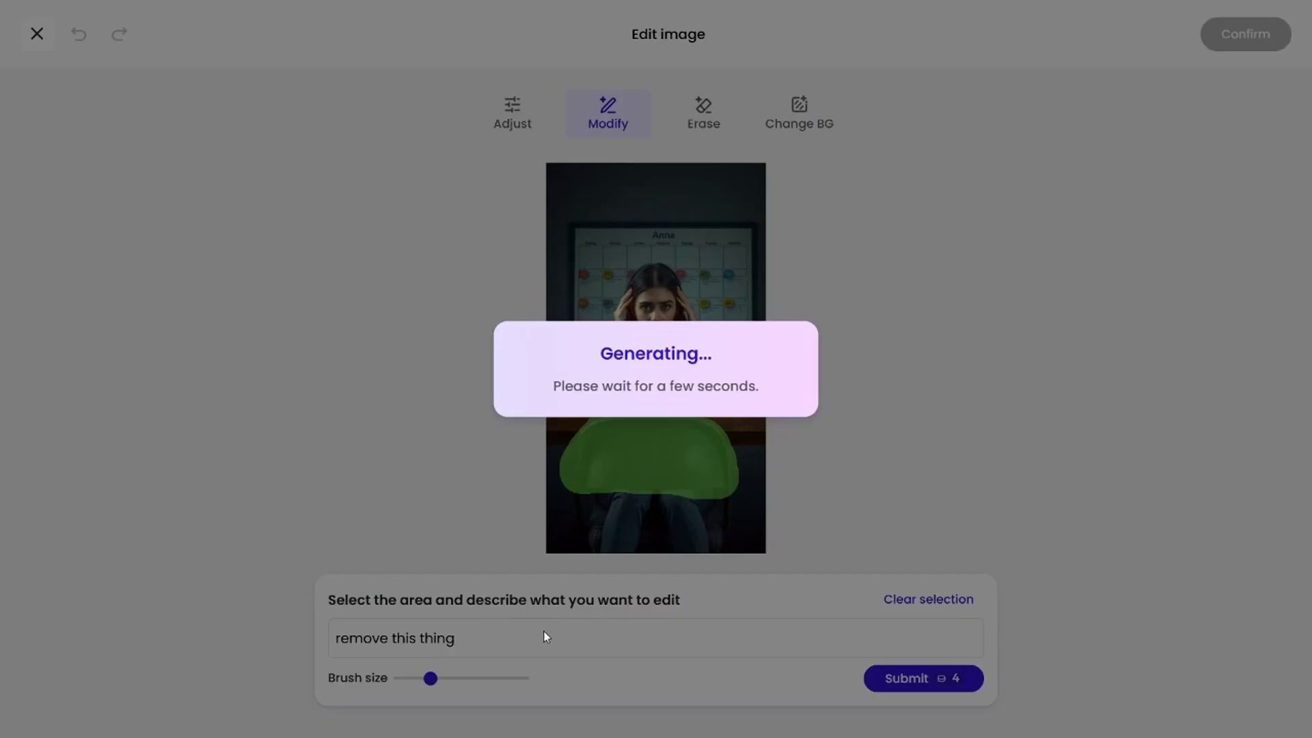
{"action": "left_click", "coordinate": [1246, 33]}
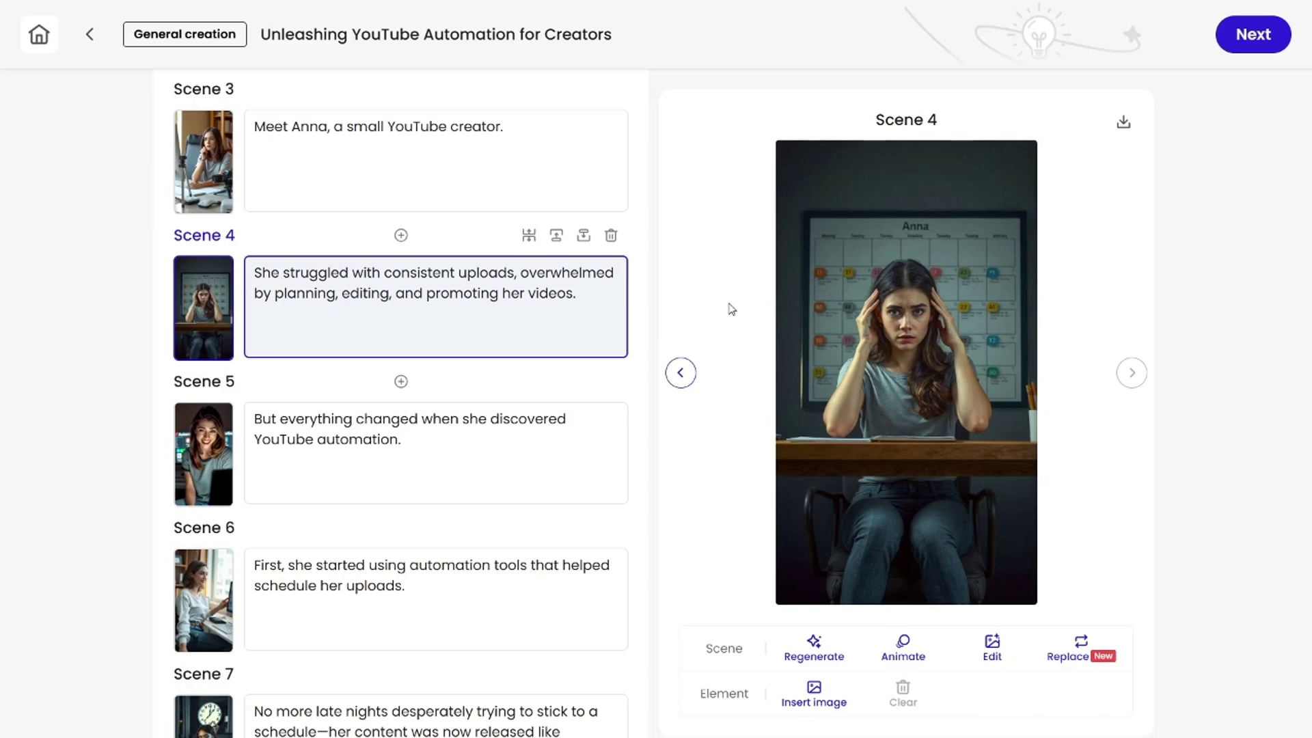
Move to the video style settings and choose the Shake scene effect.
{"action": "scroll", "coordinate": [532, 429], "scroll_direction": "down", "scroll_amount": 6}
{"action": "left_click", "coordinate": [1258, 42]}
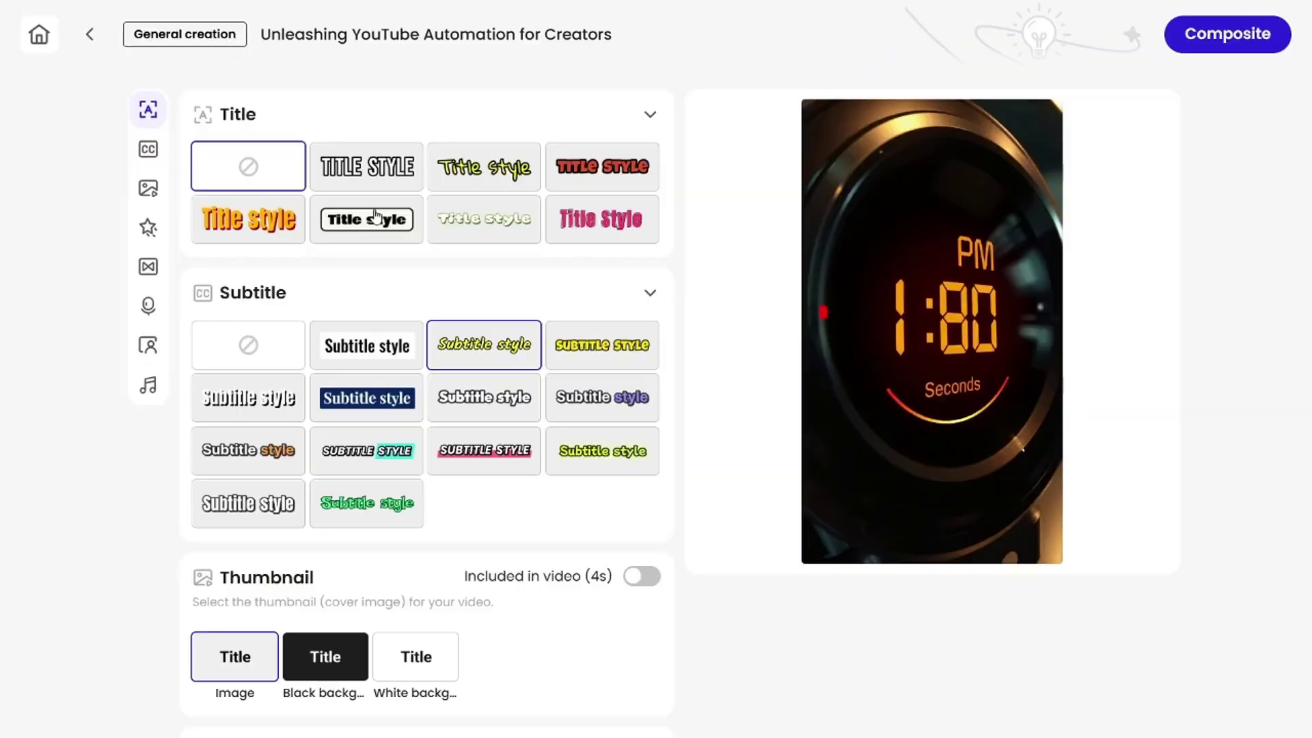
{"action": "scroll", "coordinate": [391, 290], "scroll_direction": "down", "scroll_amount": 2}
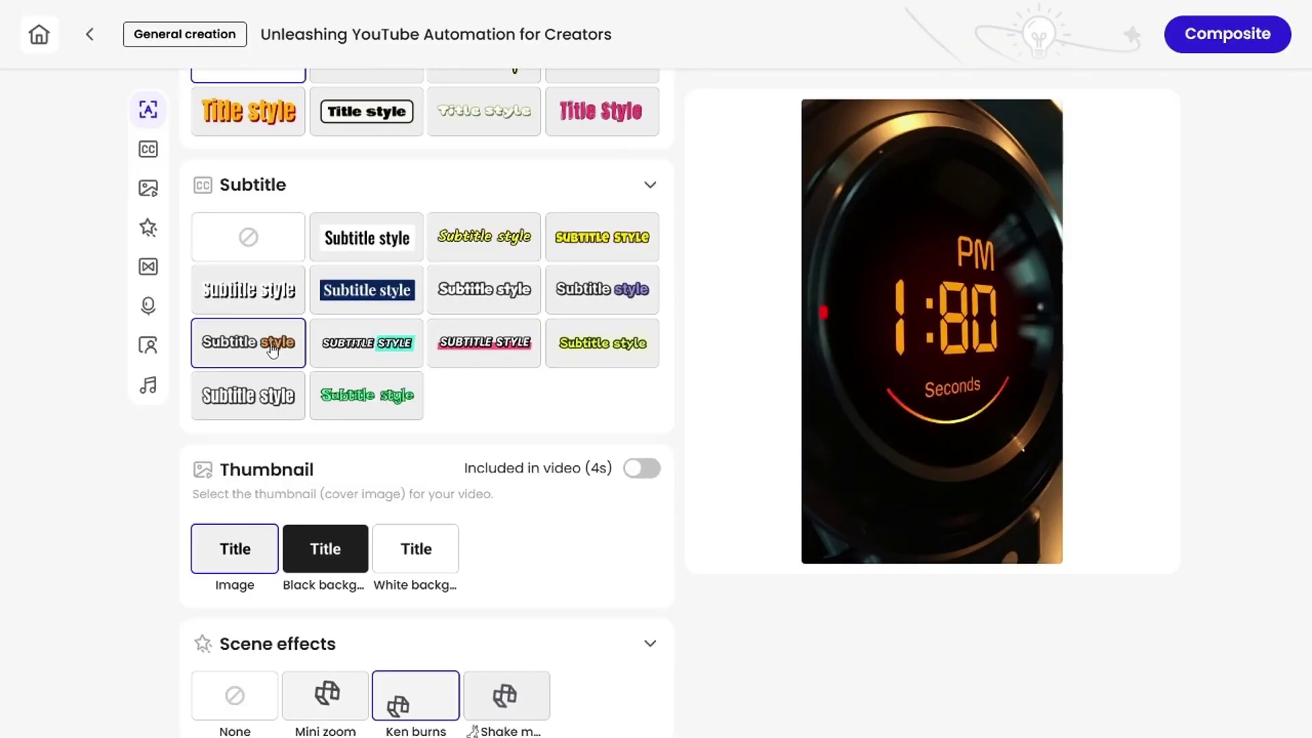
{"action": "scroll", "coordinate": [391, 437], "scroll_direction": "down", "scroll_amount": 5}
{"action": "scroll", "coordinate": [375, 459], "scroll_direction": "down", "scroll_amount": 2}
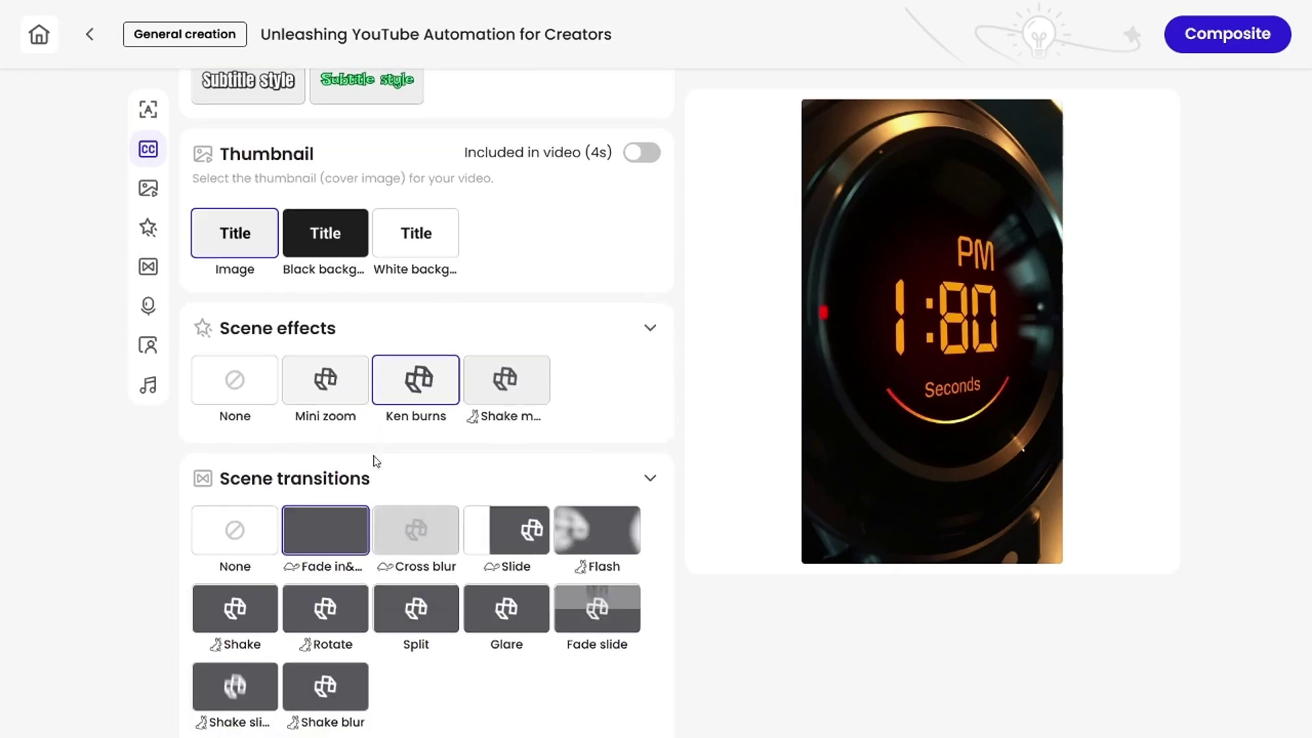
{"action": "scroll", "coordinate": [374, 457], "scroll_direction": "down", "scroll_amount": 1}
{"action": "left_click", "coordinate": [518, 247]}
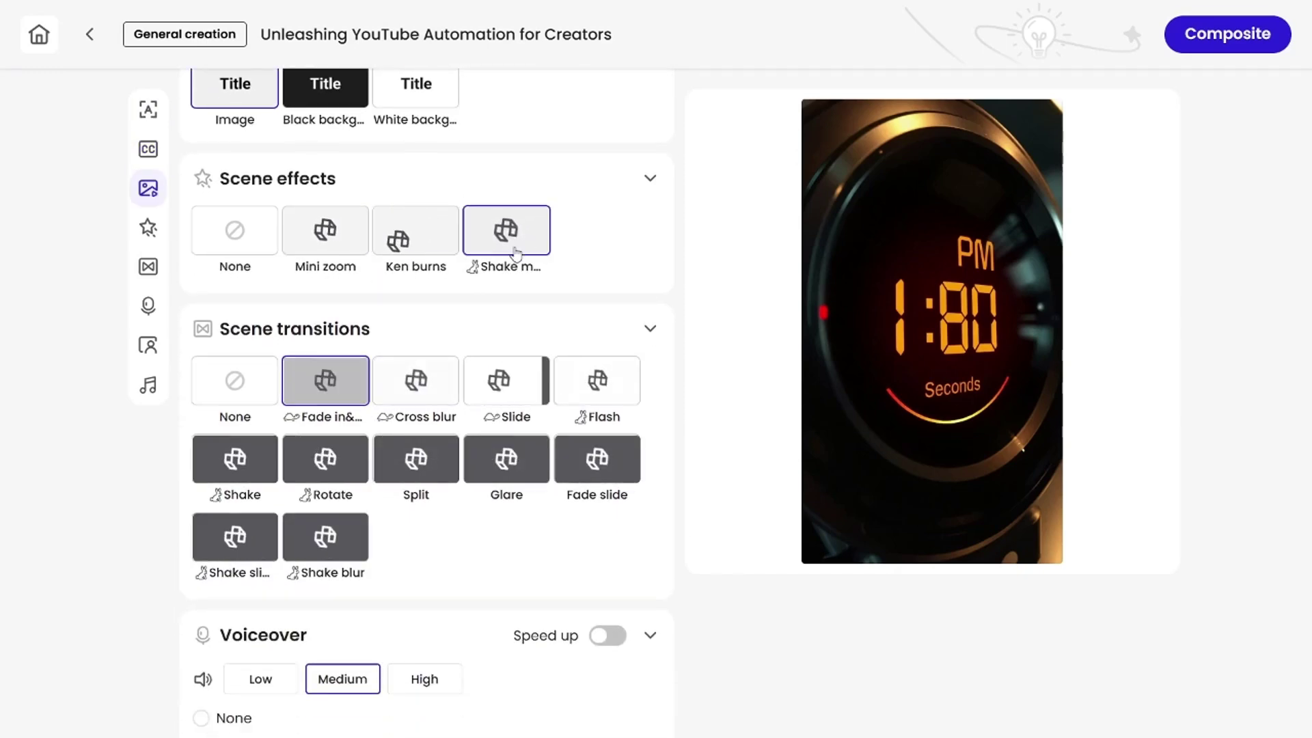
Pick the Guy voiceover and Reggaesolo music, then start compositing the video.
{"action": "scroll", "coordinate": [490, 298], "scroll_direction": "down", "scroll_amount": 1}
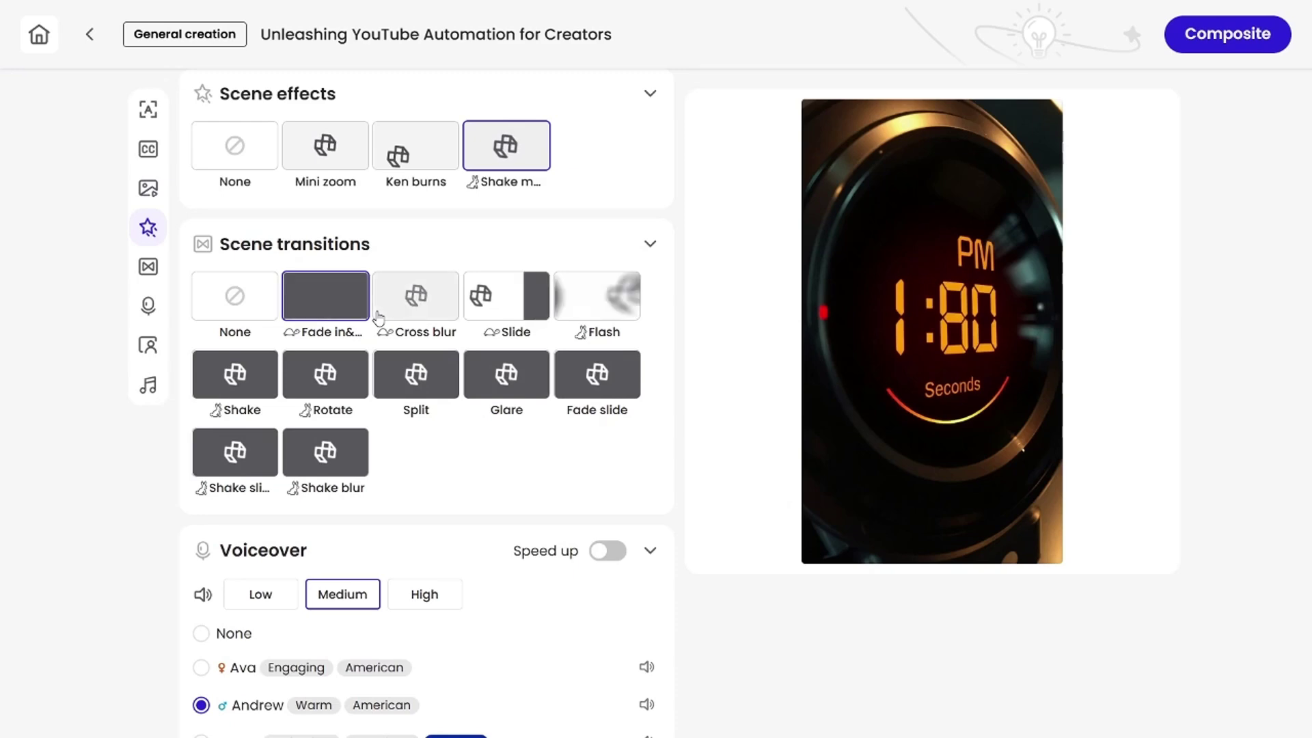
{"action": "scroll", "coordinate": [479, 502], "scroll_direction": "down", "scroll_amount": 5}
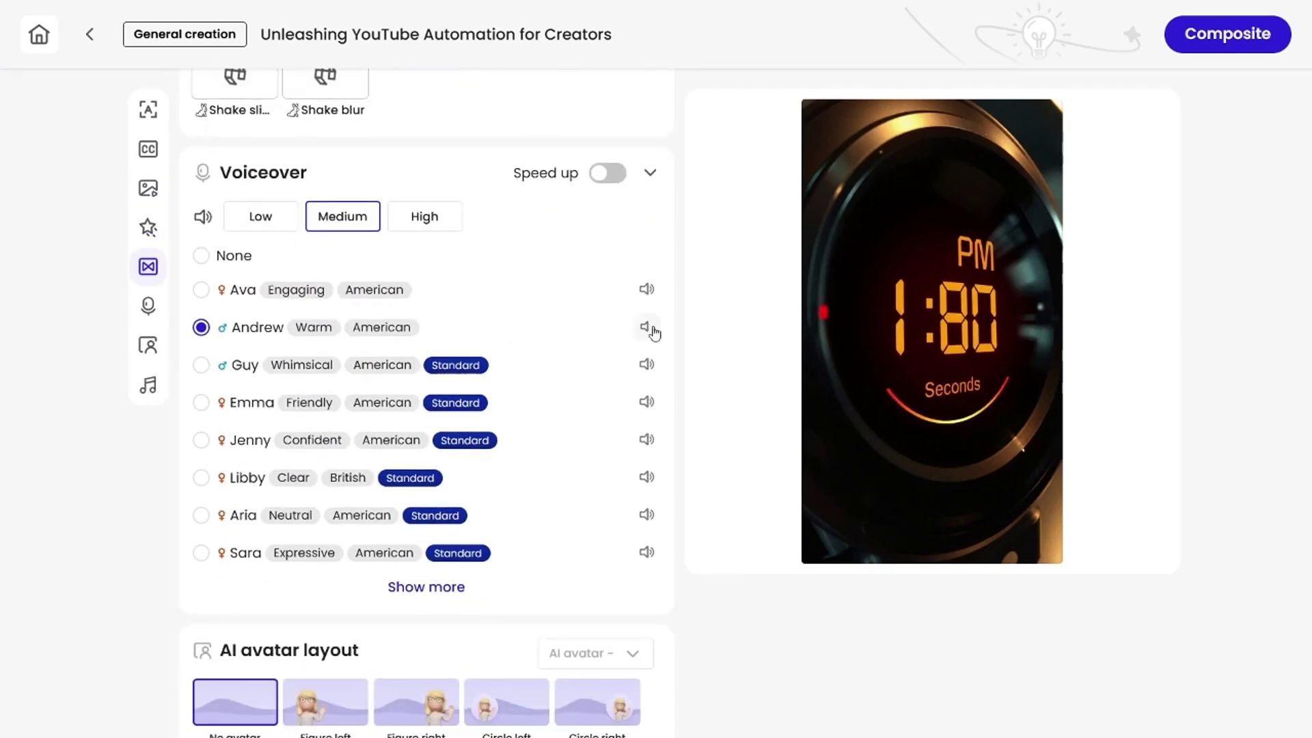
{"action": "left_click", "coordinate": [247, 367]}
{"action": "scroll", "coordinate": [290, 442], "scroll_direction": "down", "scroll_amount": 8}
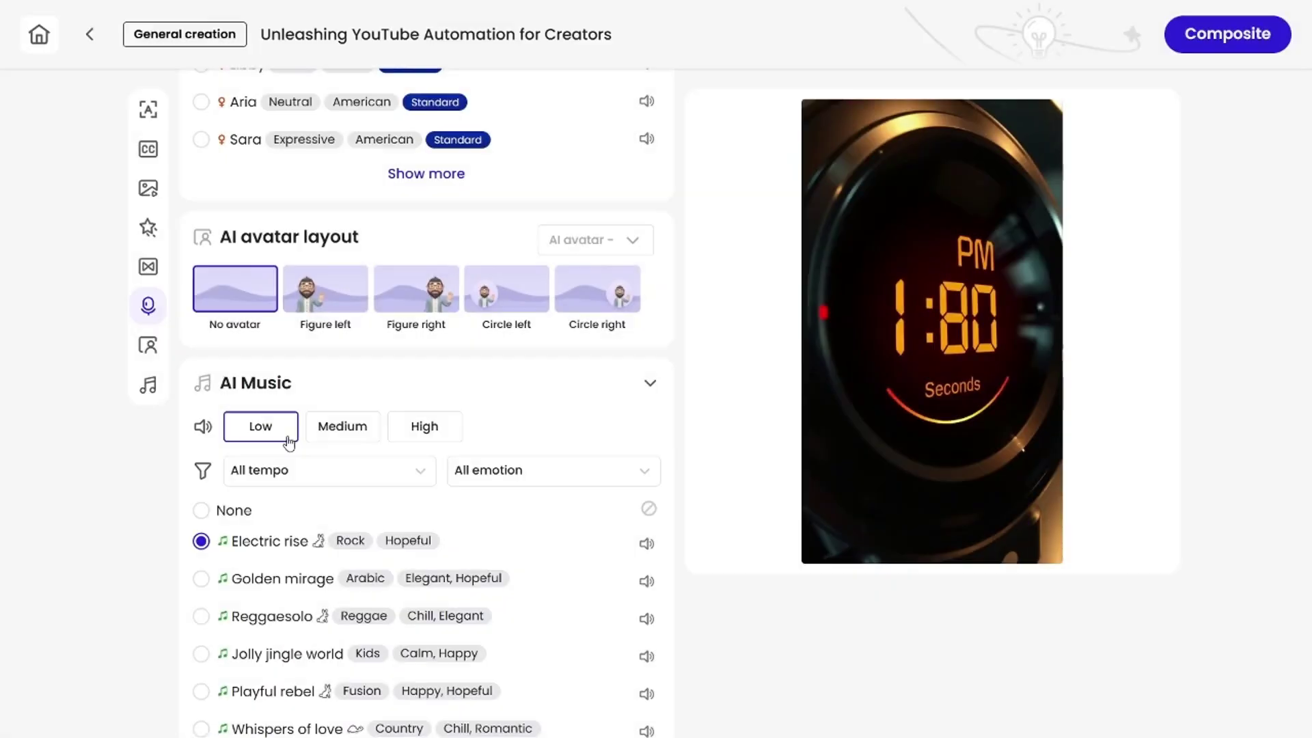
{"action": "scroll", "coordinate": [288, 444], "scroll_direction": "down", "scroll_amount": 1}
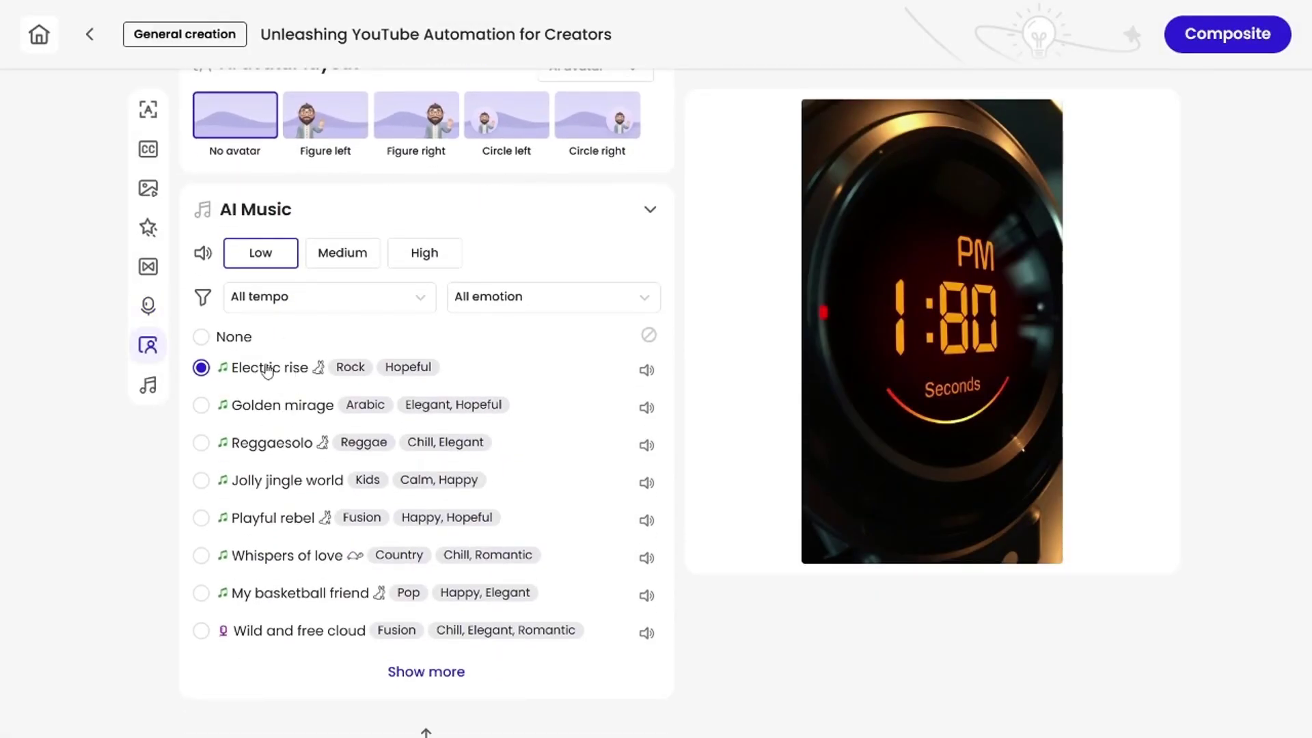
{"action": "left_click", "coordinate": [252, 447]}
{"action": "scroll", "coordinate": [343, 512], "scroll_direction": "down", "scroll_amount": 3}
{"action": "left_click", "coordinate": [1254, 41]}
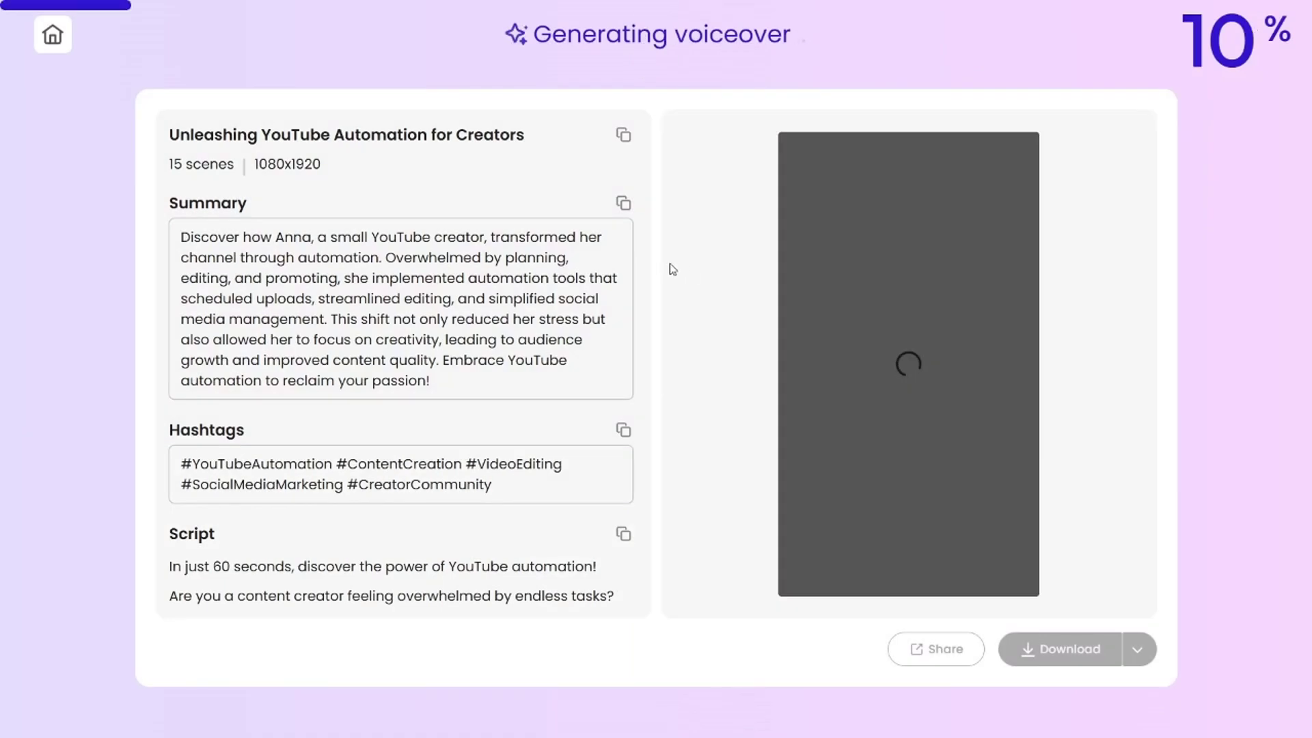
Scroll down while the short's voiceover generates.
{"action": "scroll", "coordinate": [469, 297], "scroll_direction": "down", "scroll_amount": 10}
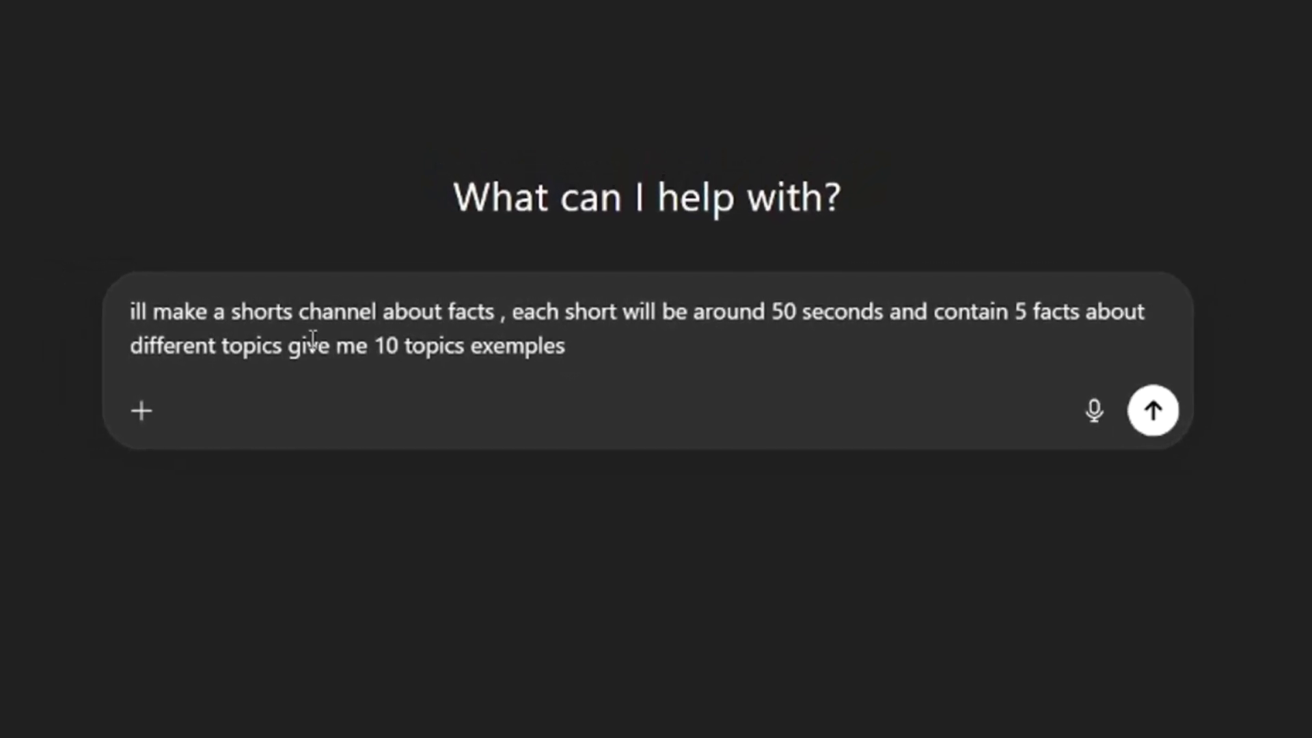
Send the ten-topic request, then send the request for an Ancient Egypt short prompt.
{"action": "key", "text": "Return"}
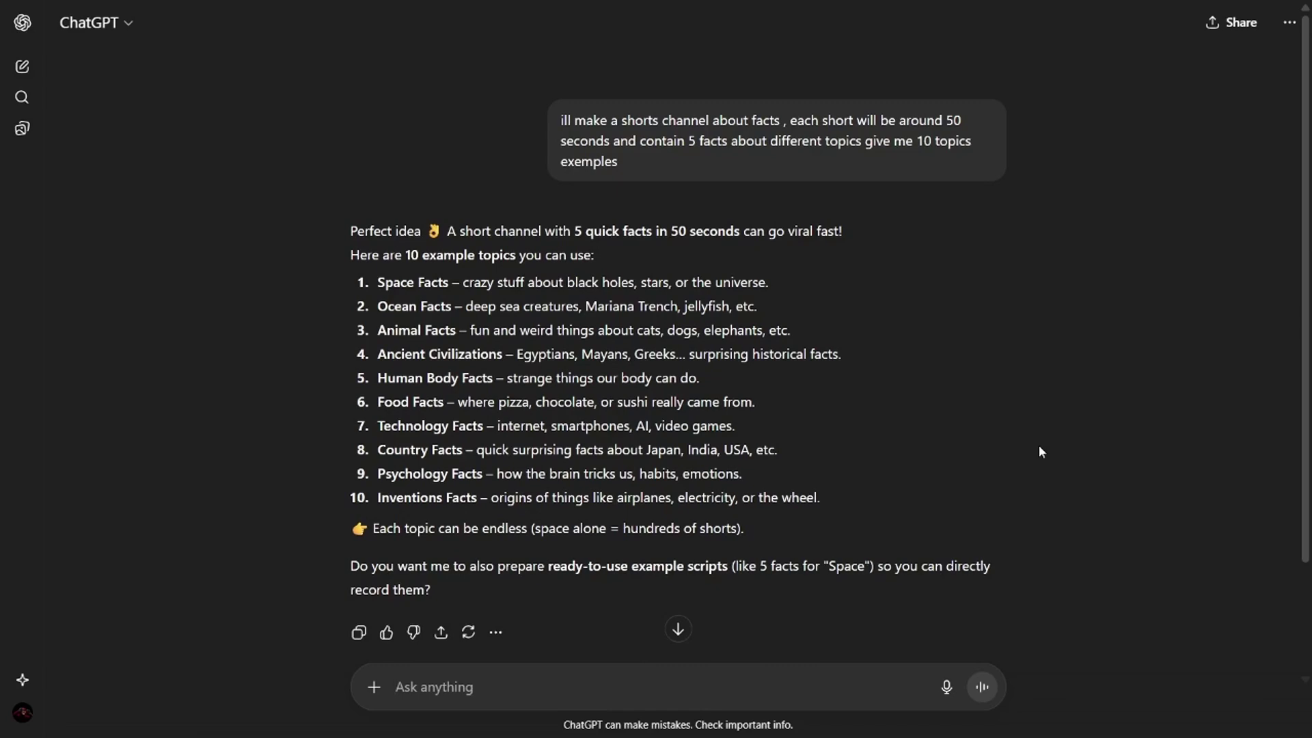
{"action": "scroll", "coordinate": [589, 316], "scroll_direction": "down", "scroll_amount": 1}
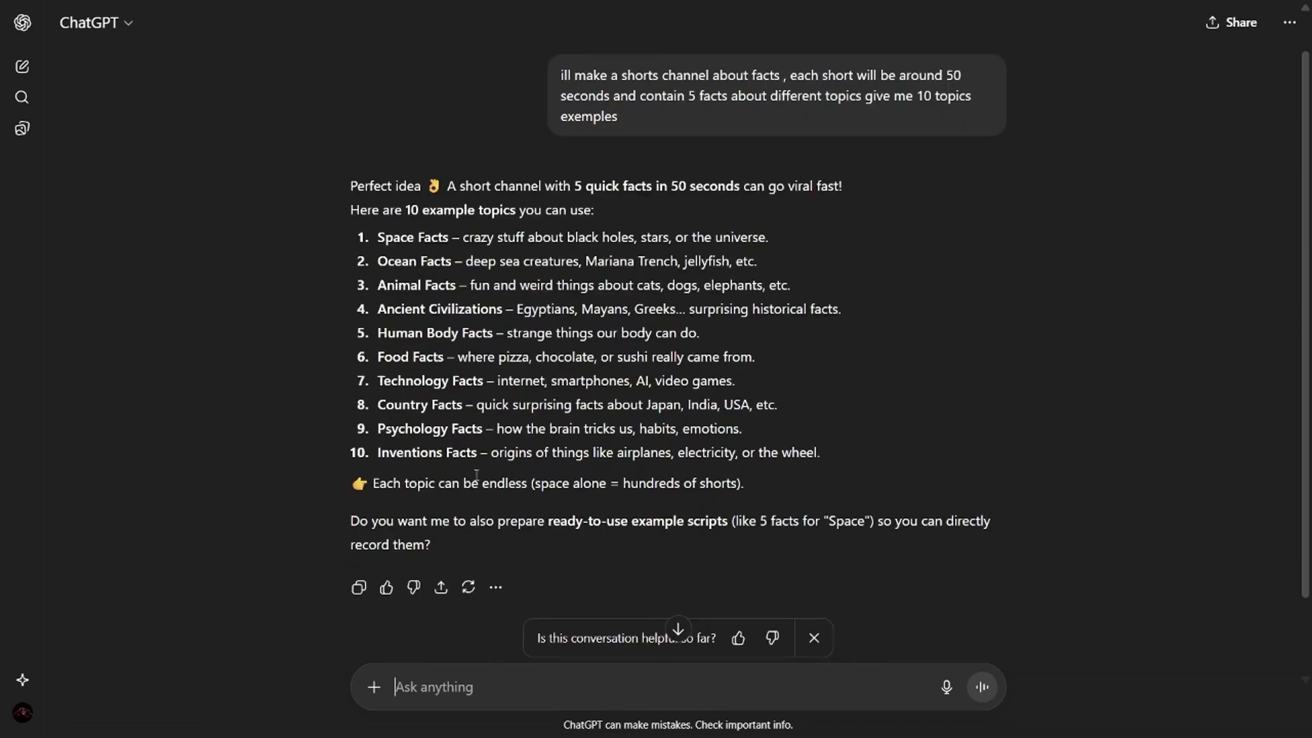
{"action": "scroll", "coordinate": [499, 448], "scroll_direction": "down", "scroll_amount": 2}
{"action": "type", "text": "give me a short 3 lines prompt for mootion ai to create Ancient Egypt short give the facts and mootion will make the script"}
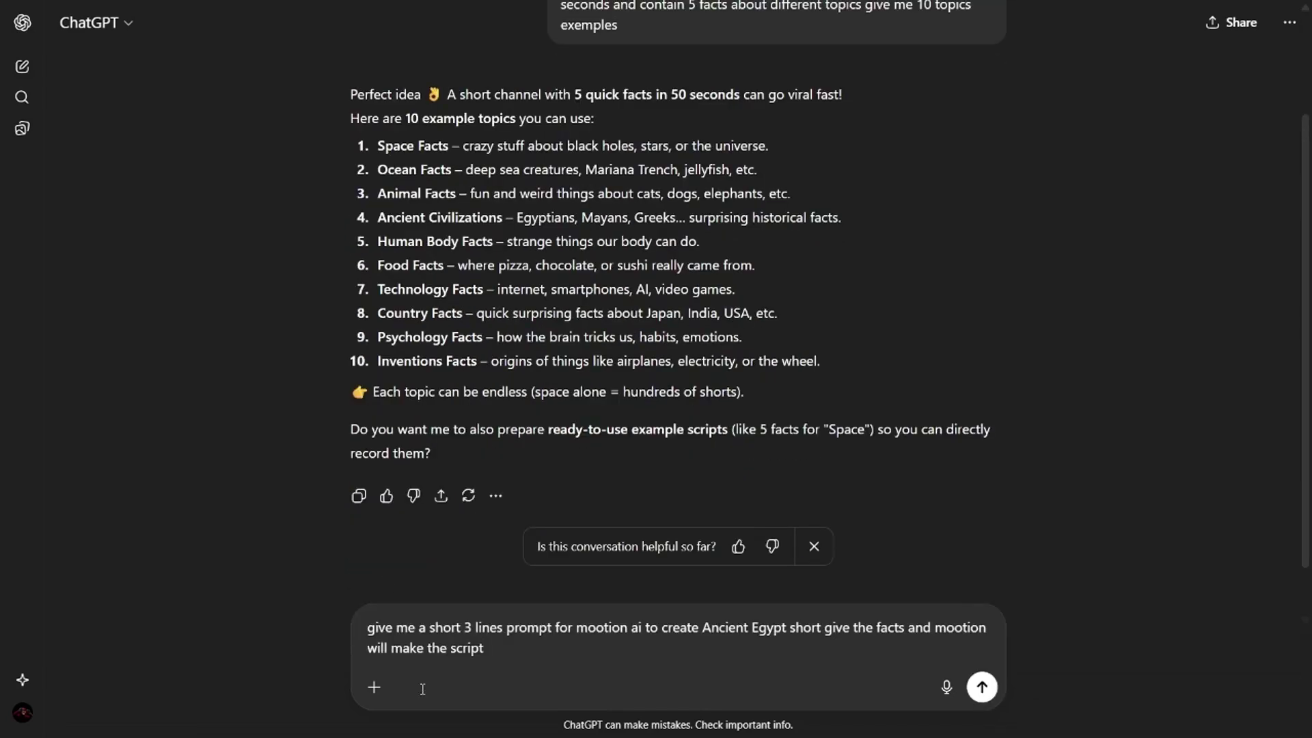
{"action": "key", "text": "Return"}
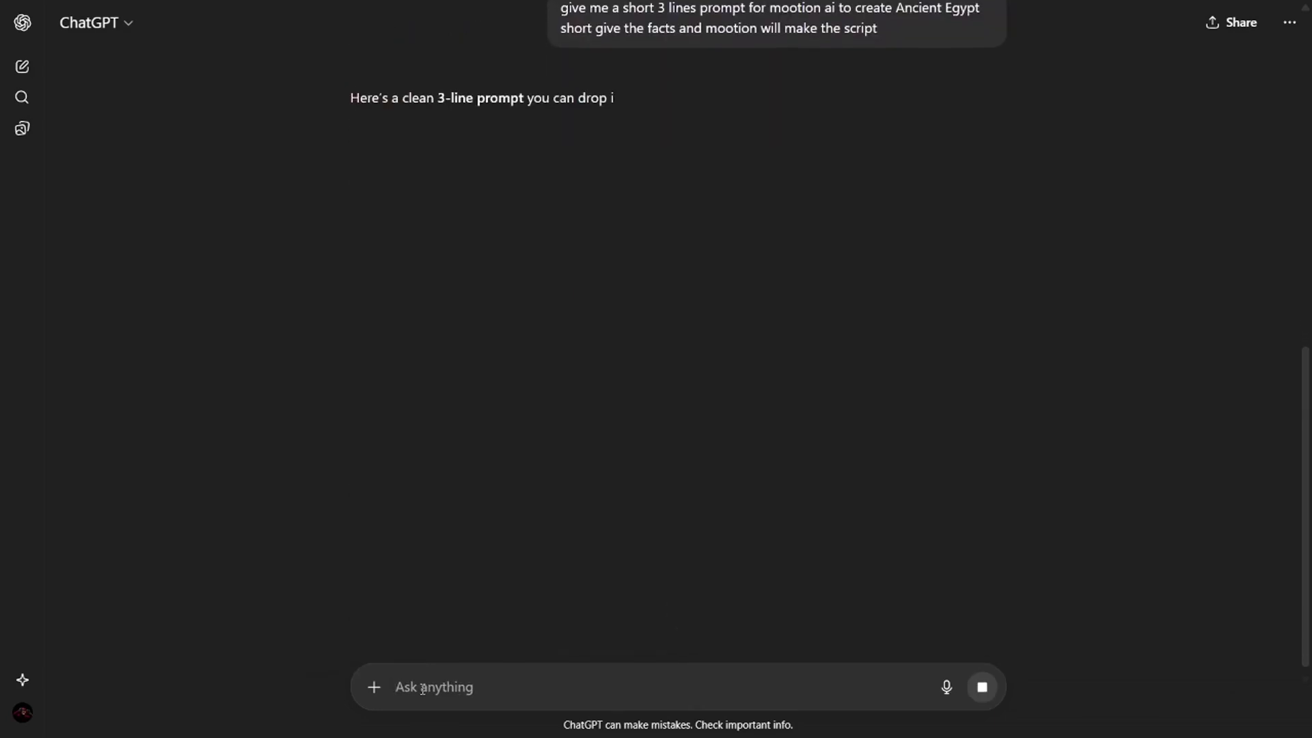
Take ChatGPT's Ancient Egypt prompt into Mootion and submit it as a new short.
{"action": "scroll", "coordinate": [544, 436], "scroll_direction": "up", "scroll_amount": 5}
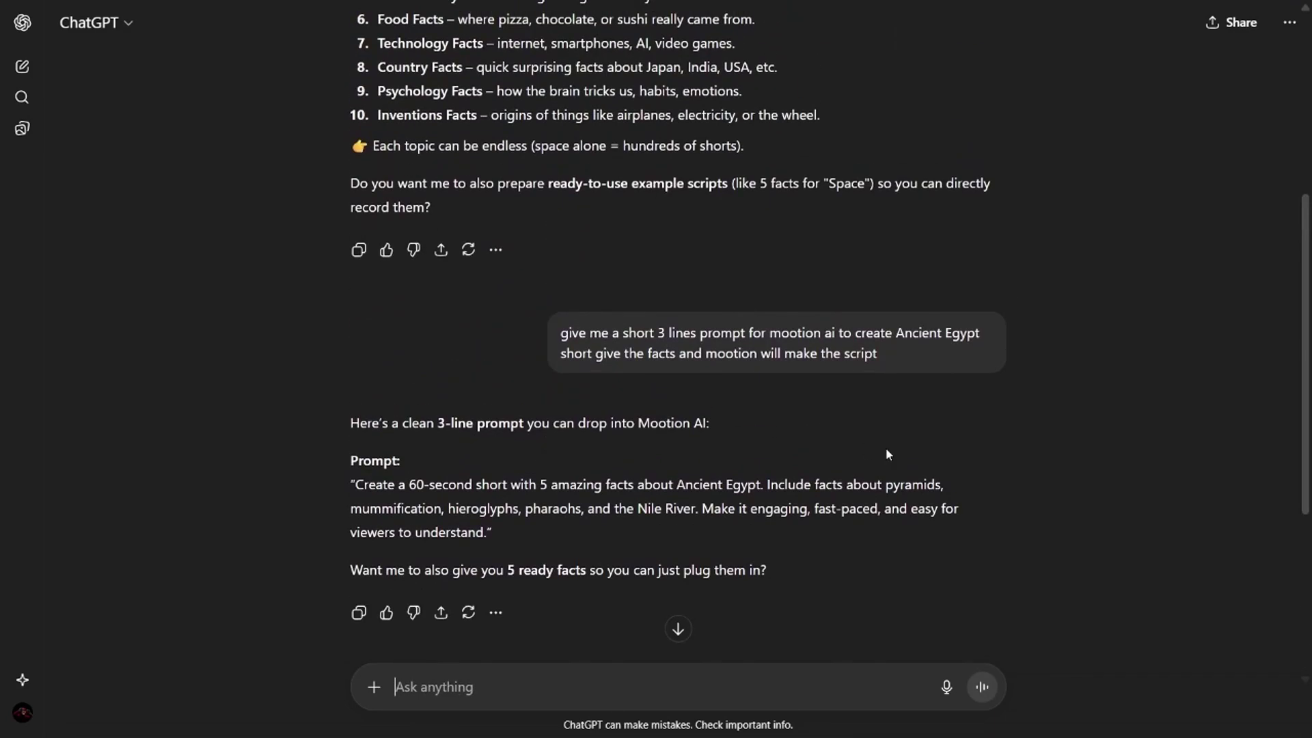
{"action": "scroll", "coordinate": [1059, 461], "scroll_direction": "down", "scroll_amount": 2}
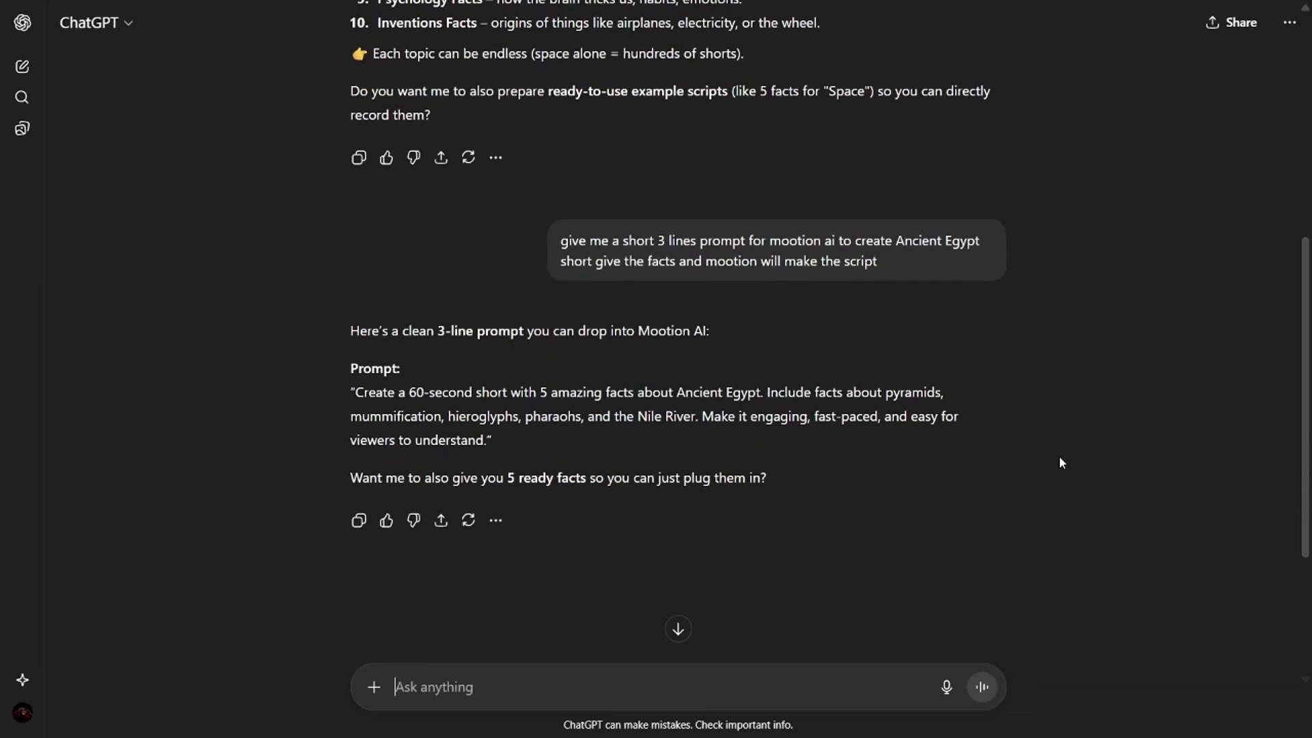
{"action": "left_click_drag", "start_coordinate": [358, 390], "coordinate": [479, 443]}
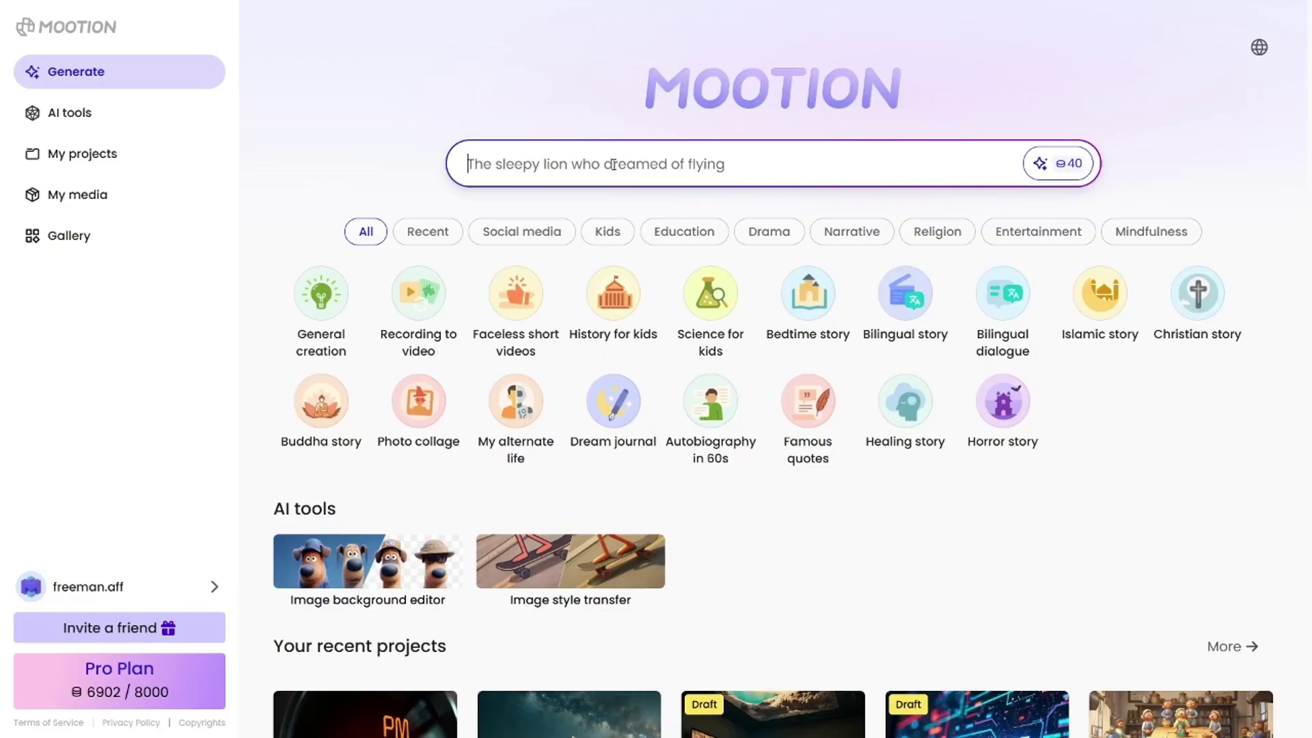
{"action": "type", "text": "Create a 60-second short with 5 amazing facts about Ancient Egypt. Include facts about pyramids, mummification, hieroglyphs, pharaohs, and the Nile River. Make it engaging, fast-paced, and easy for viewers to understand"}
{"action": "left_click", "coordinate": [1067, 263]}
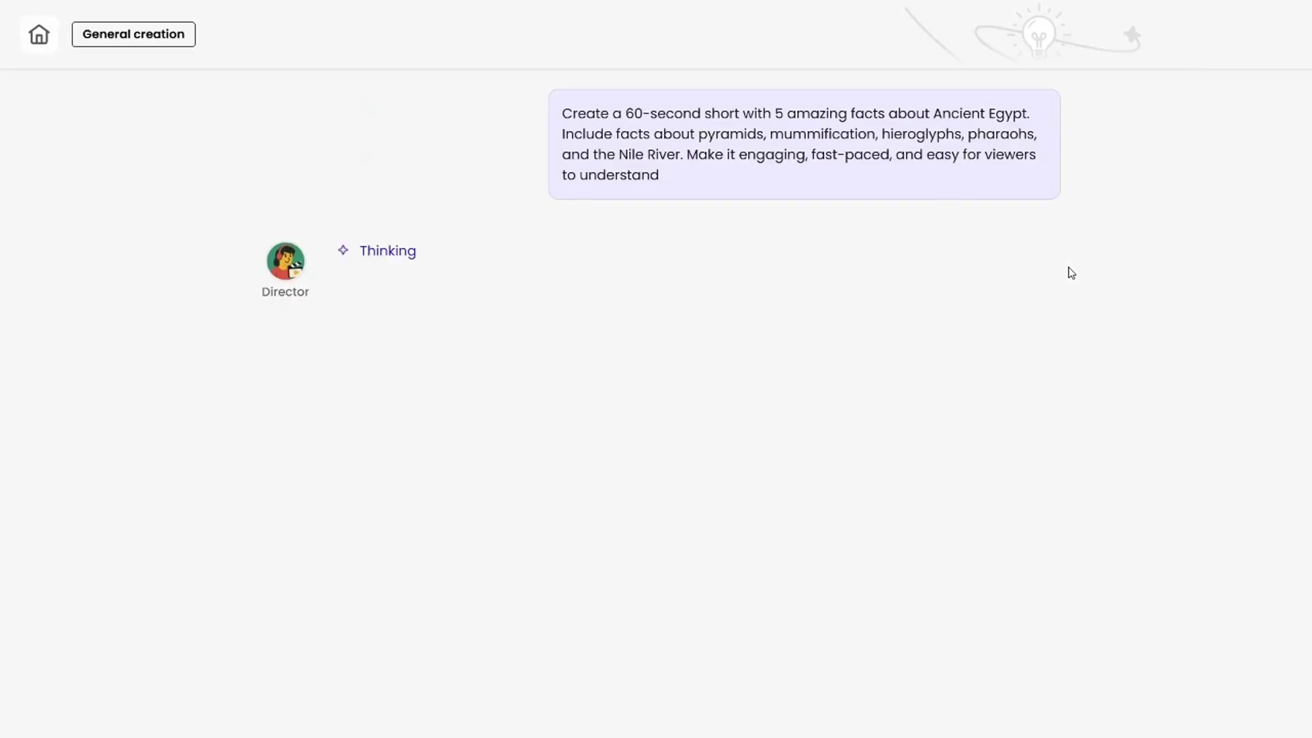